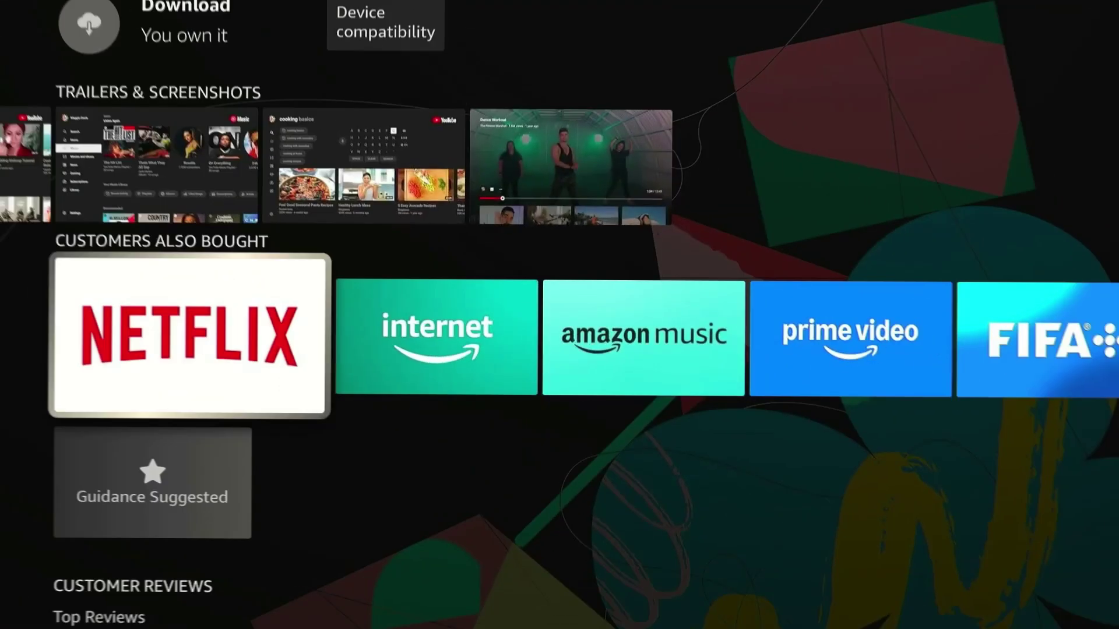
Browse the Downloader details and utility and VPN app rows, then return to the Find page
{"action": "key", "text": "Right"}
{"action": "key", "text": "Right"}
{"action": "key", "text": "Right"}
{"action": "key", "text": "Right"}
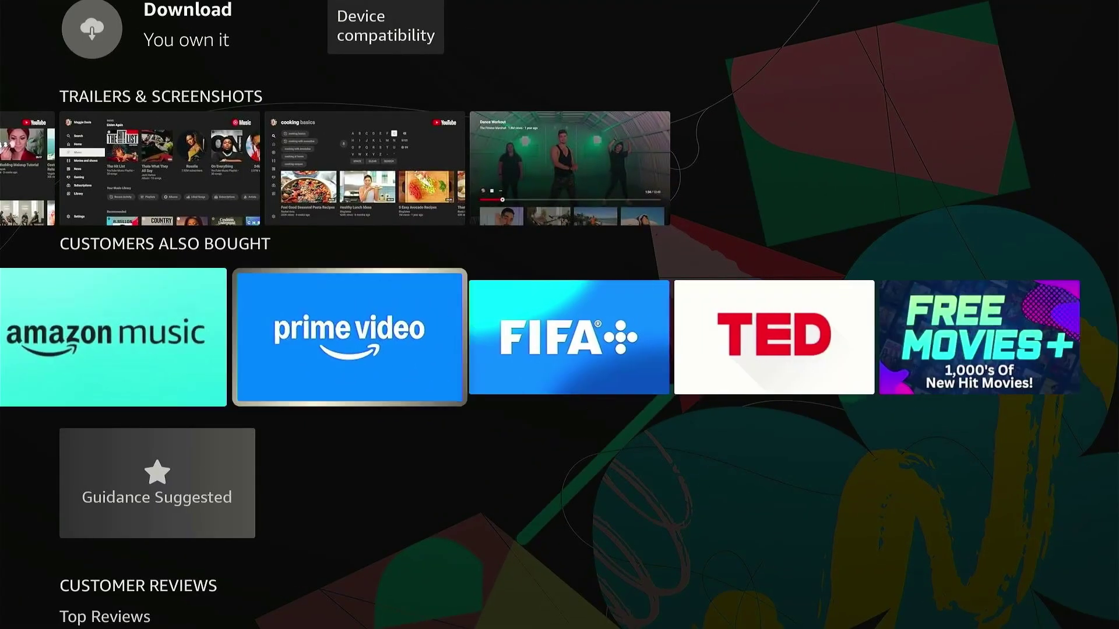
{"action": "key", "text": "Right"}
{"action": "key", "text": "Right"}
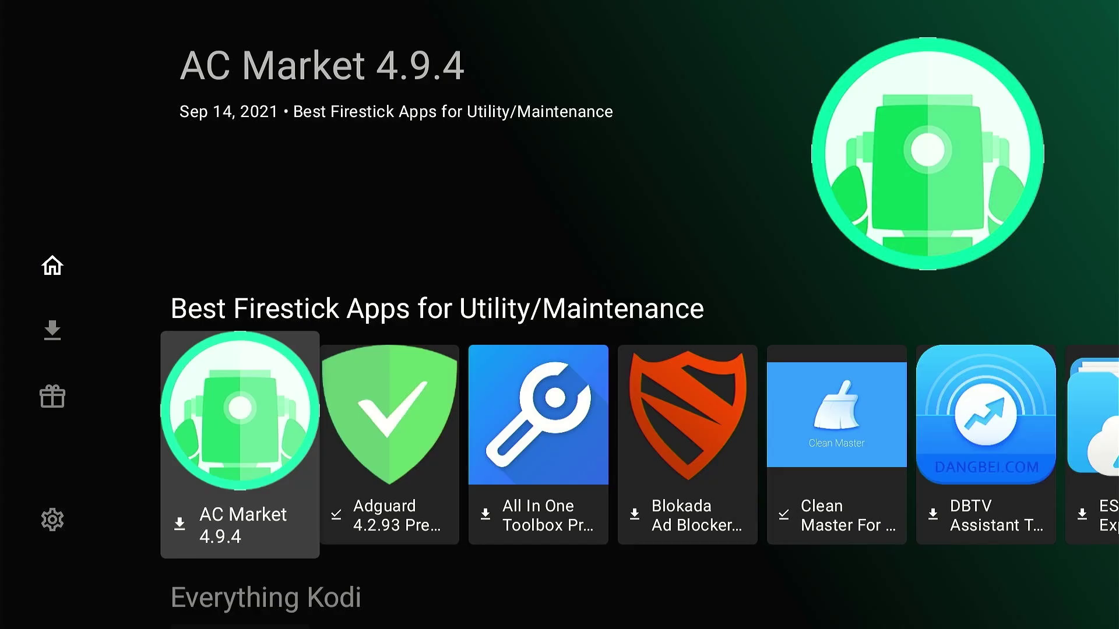
{"action": "key", "text": "Right"}
{"action": "key", "text": "Right"}
{"action": "key", "text": "Right"}
{"action": "key", "text": "Right"}
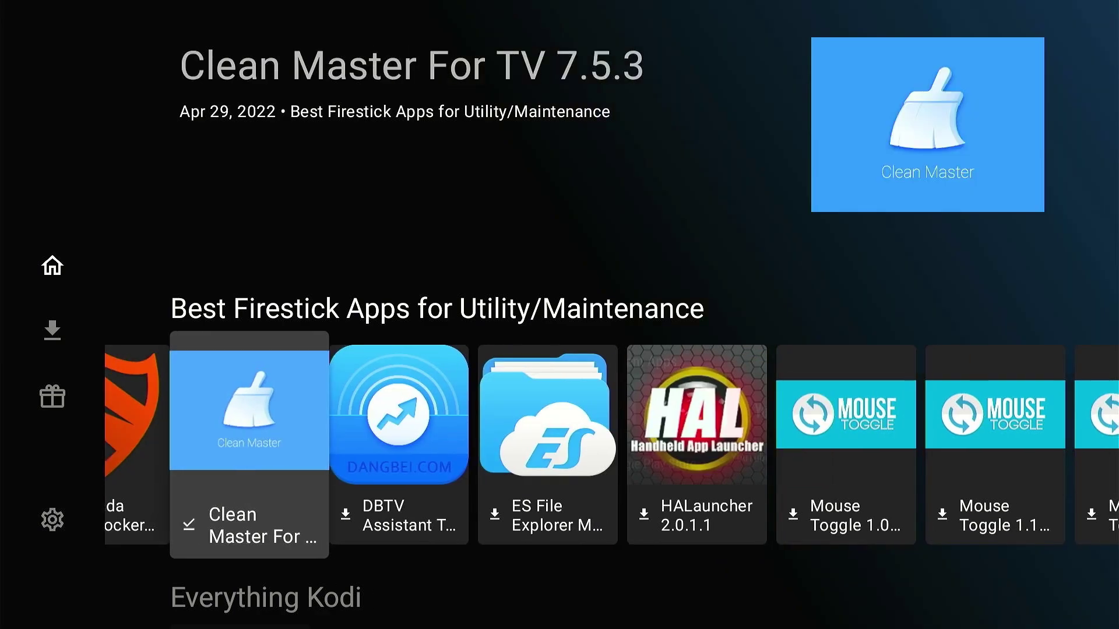
{"action": "key", "text": "Up"}
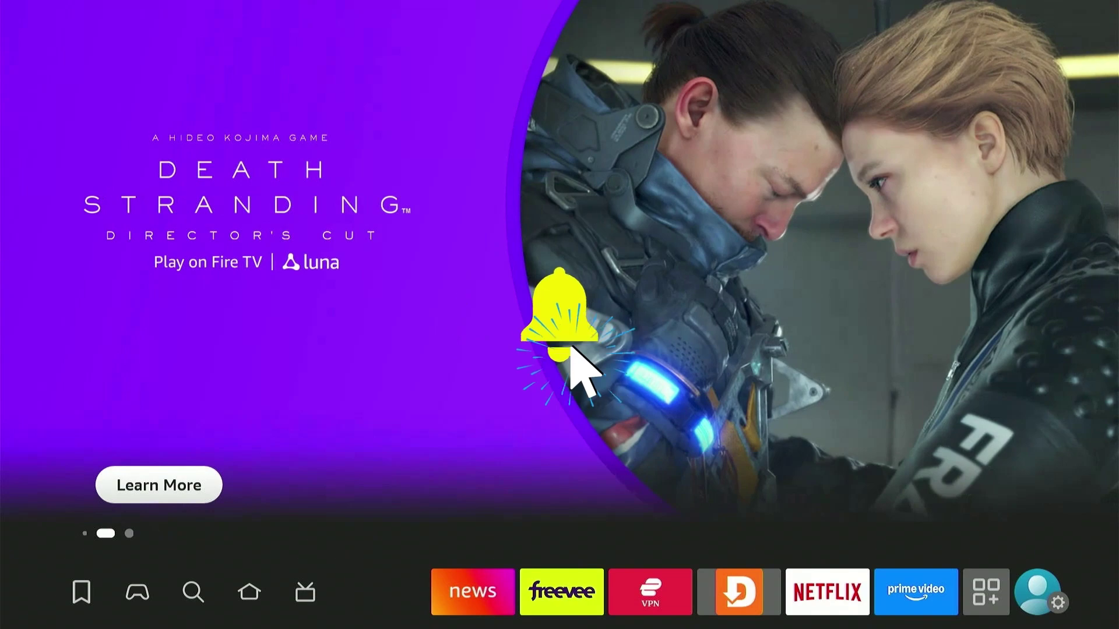
{"action": "key", "text": "Down"}
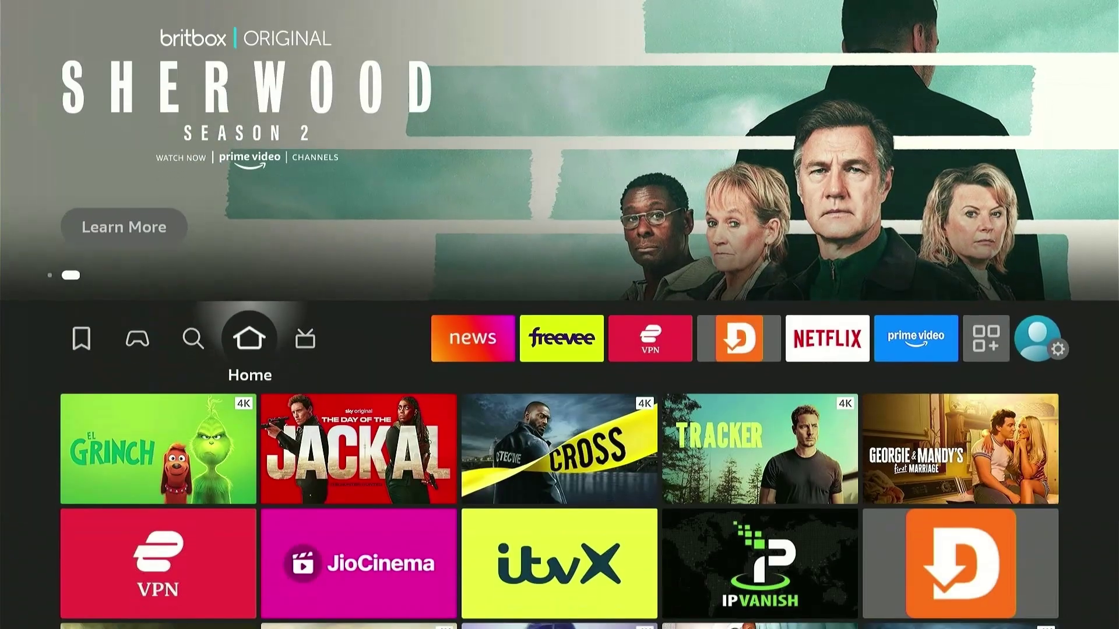
{"action": "key", "text": "Left"}
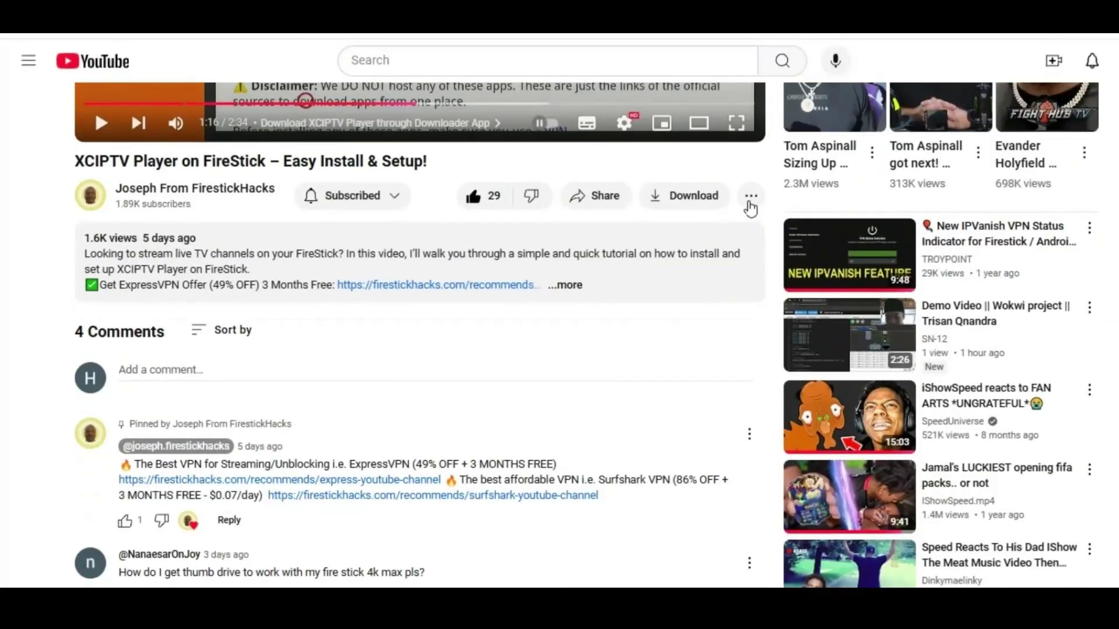
Start a US$5.00 Super Thanks for the XCIPTV Player video and proceed to checkout
{"action": "left_click", "coordinate": [751, 198]}
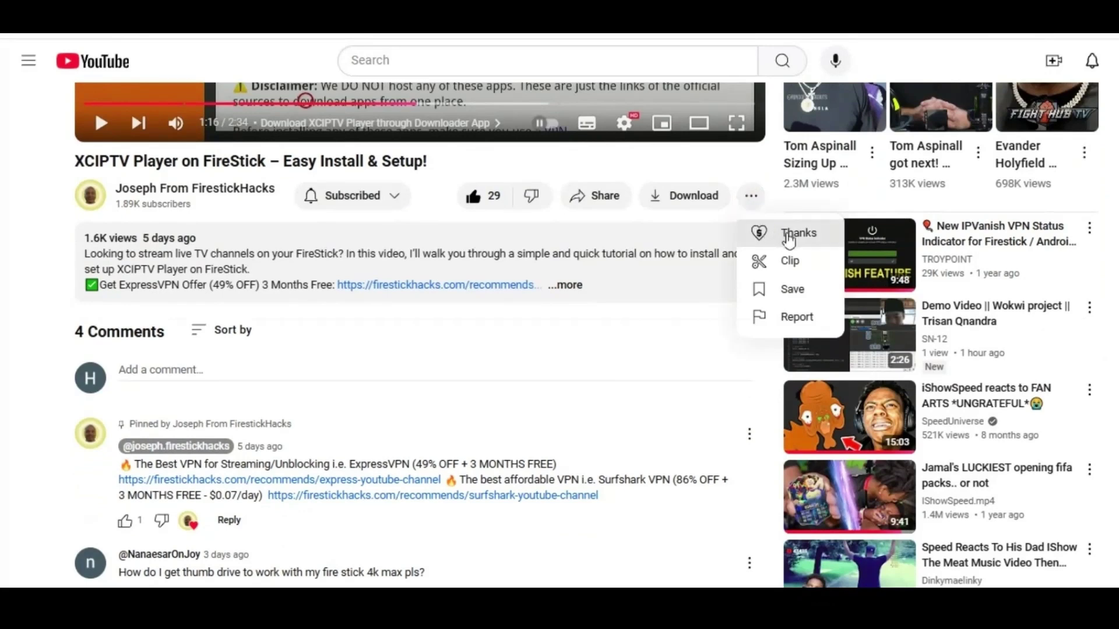
{"action": "left_click", "coordinate": [789, 236]}
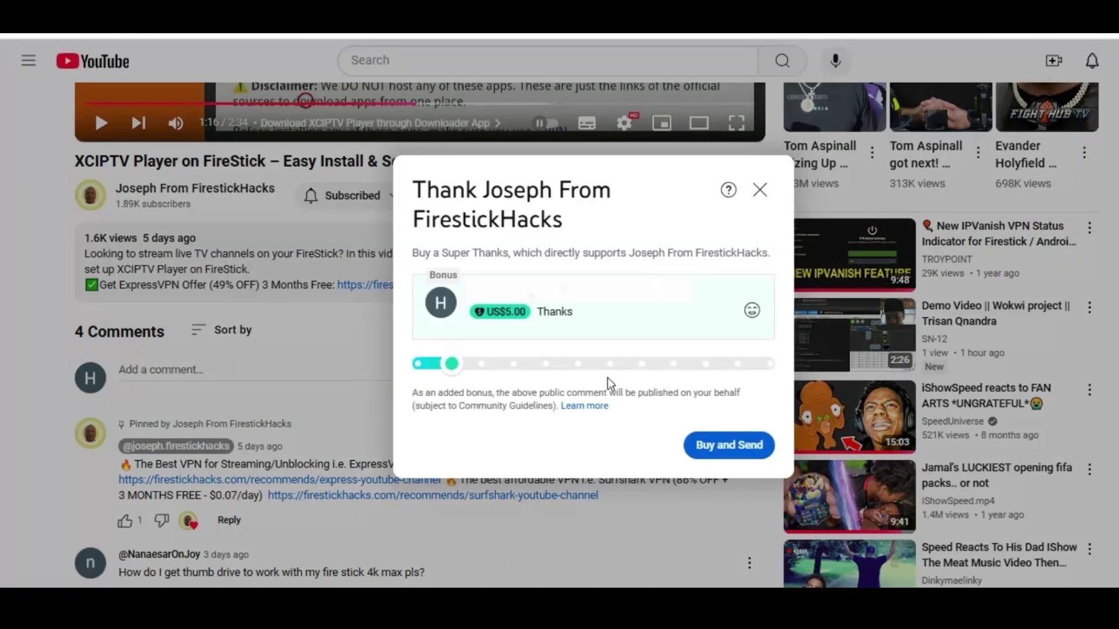
{"action": "left_click", "coordinate": [716, 447]}
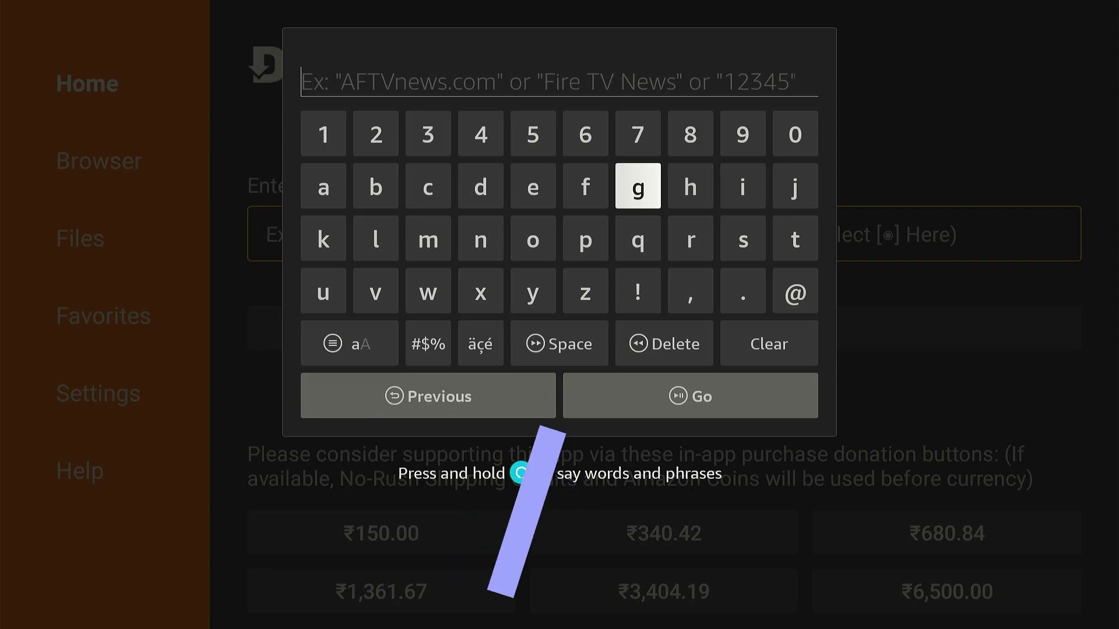
Download Unlinked (v2.0.4) with code 730116, then delete the downloaded APK
{"action": "type", "text": "730"}
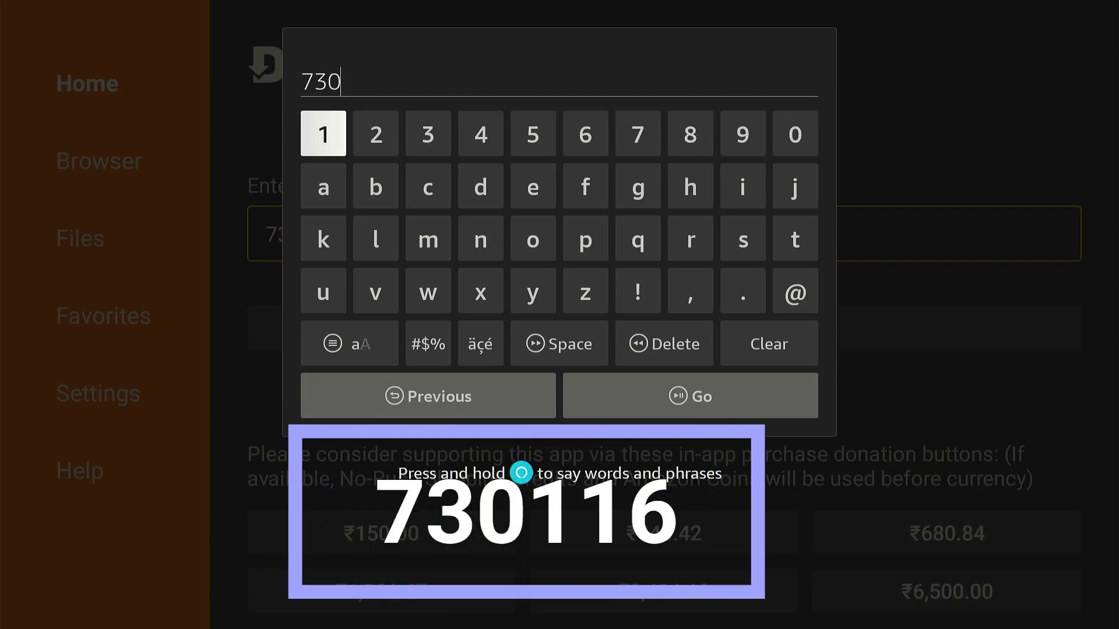
{"action": "type", "text": "116"}
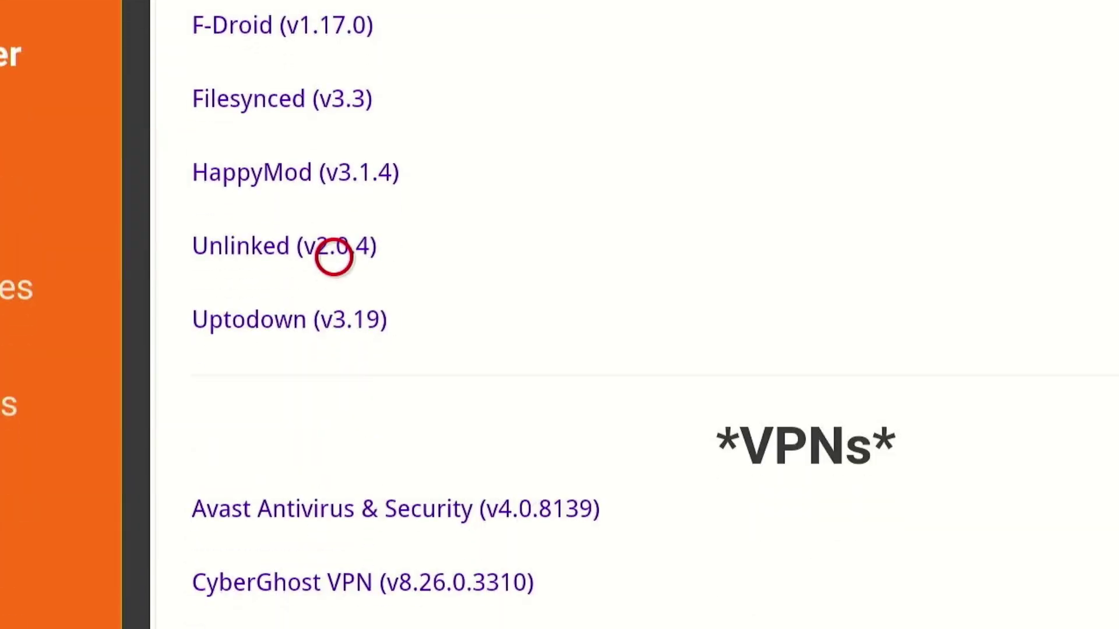
{"action": "left_click", "coordinate": [334, 257]}
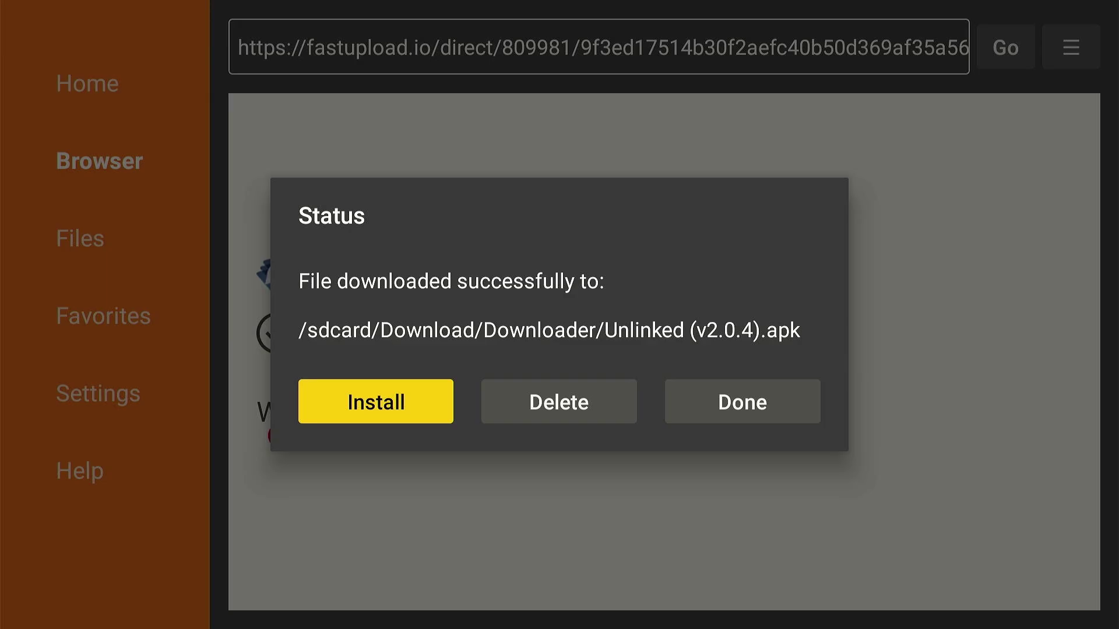
{"action": "key", "text": "Right"}
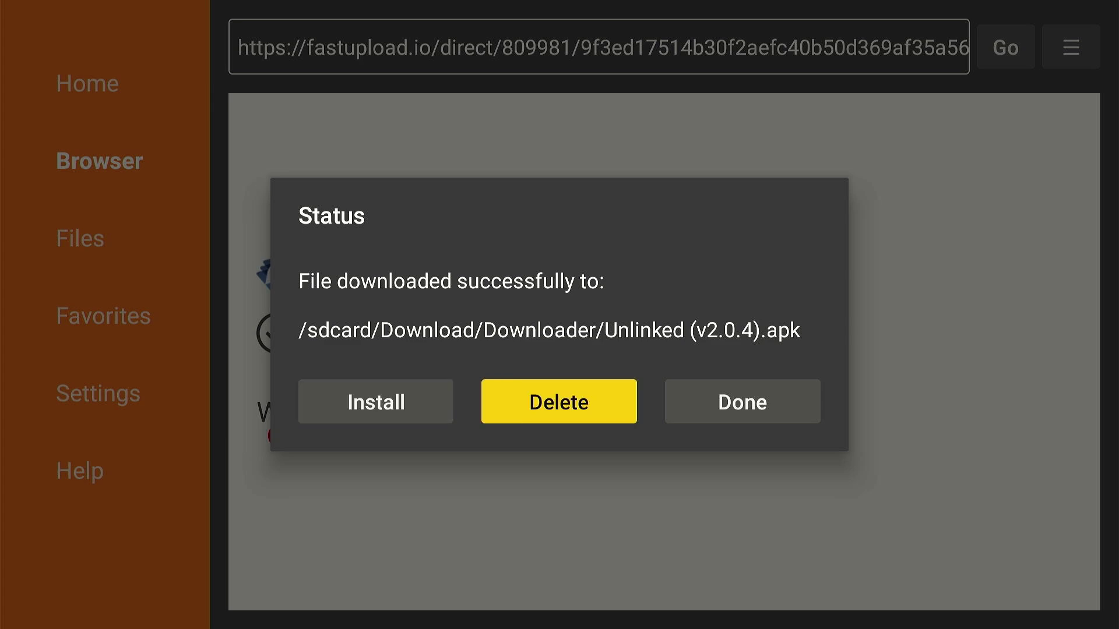
{"action": "key", "text": "Return"}
{"action": "key", "text": "Left"}
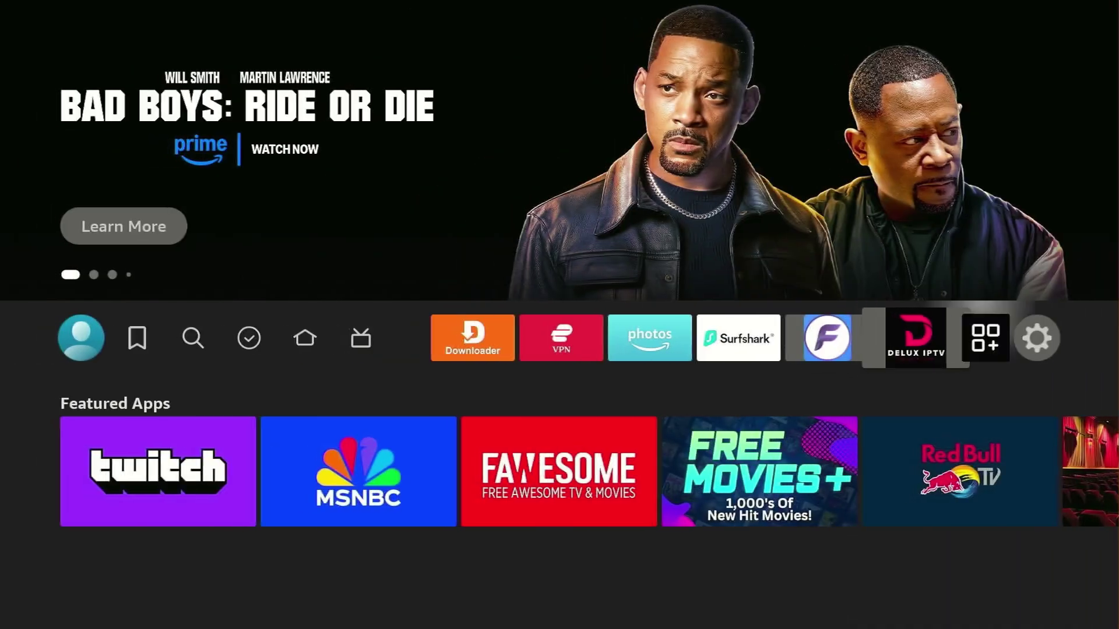
Turn Unlinked on under My Fire TV > Developer options > Install unknown apps
{"action": "key", "text": "Right"}
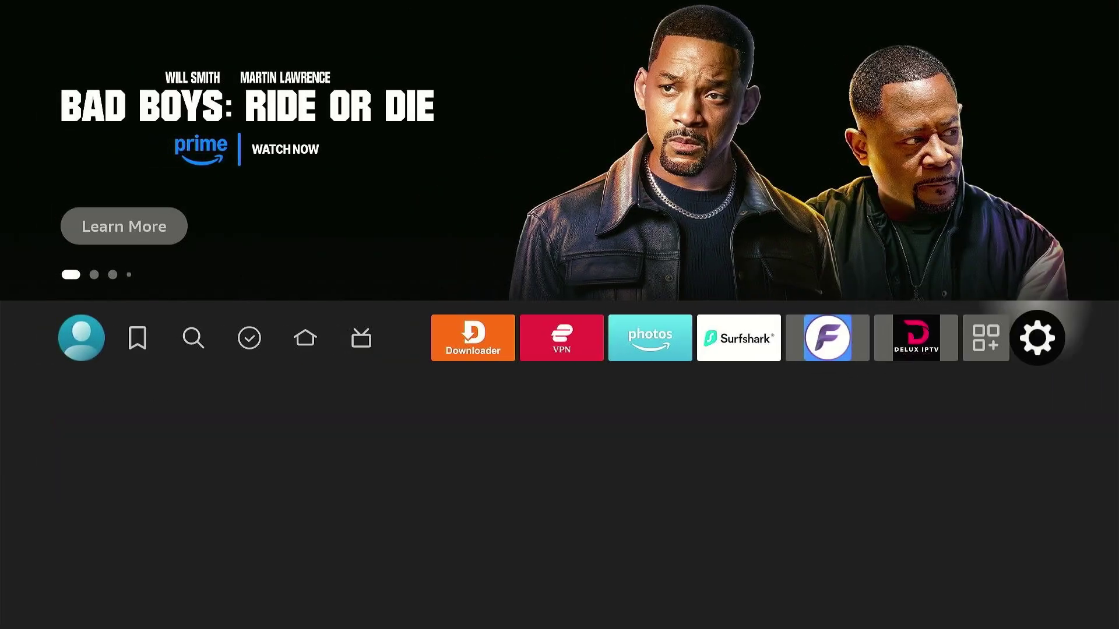
{"action": "key", "text": "Down"}
{"action": "key", "text": "Down"}
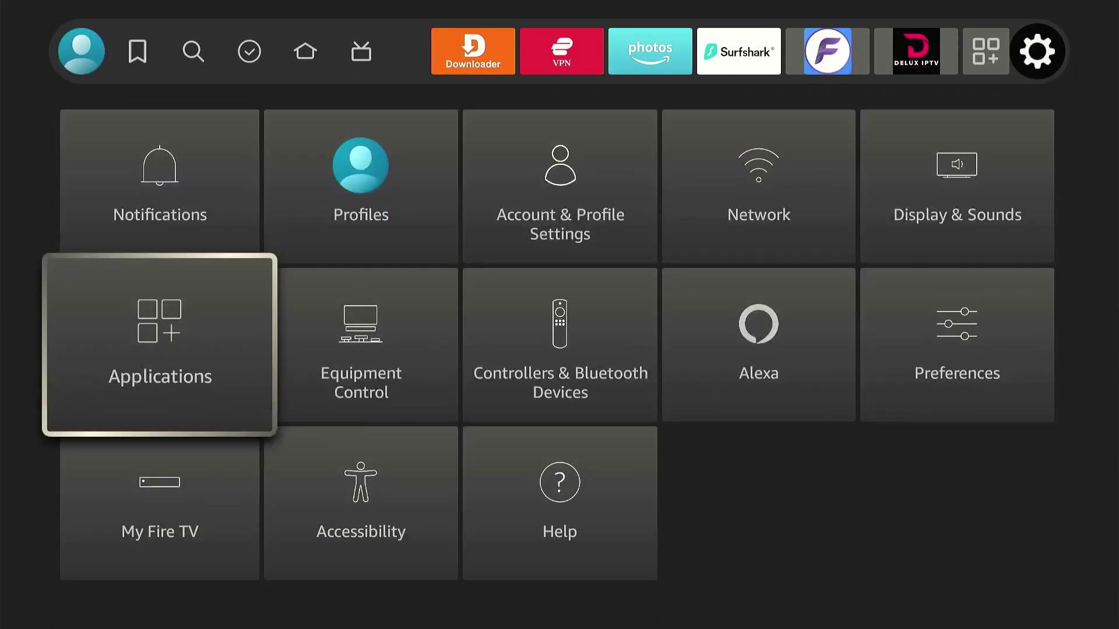
{"action": "key", "text": "Down"}
{"action": "key", "text": "Return"}
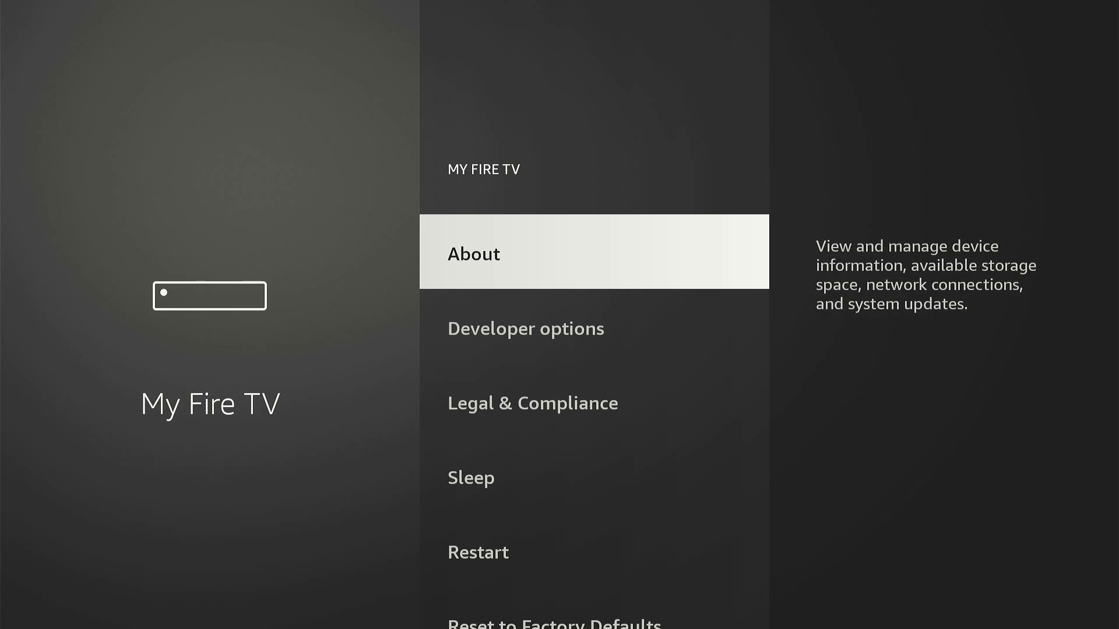
{"action": "key", "text": "Down"}
{"action": "key", "text": "Return"}
{"action": "key", "text": "Down"}
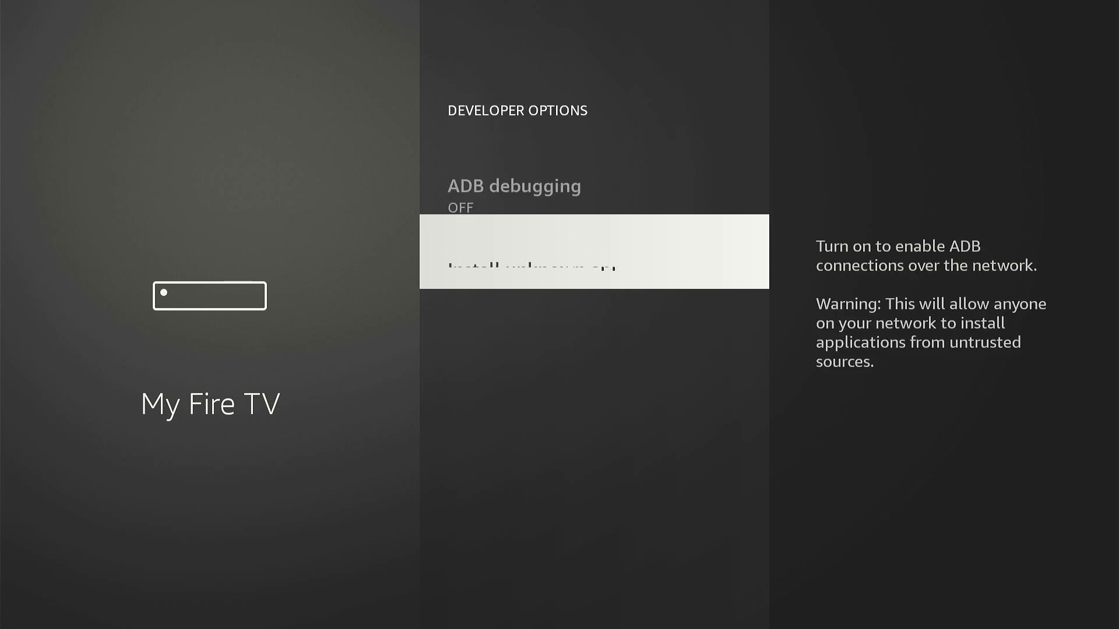
{"action": "key", "text": "Return"}
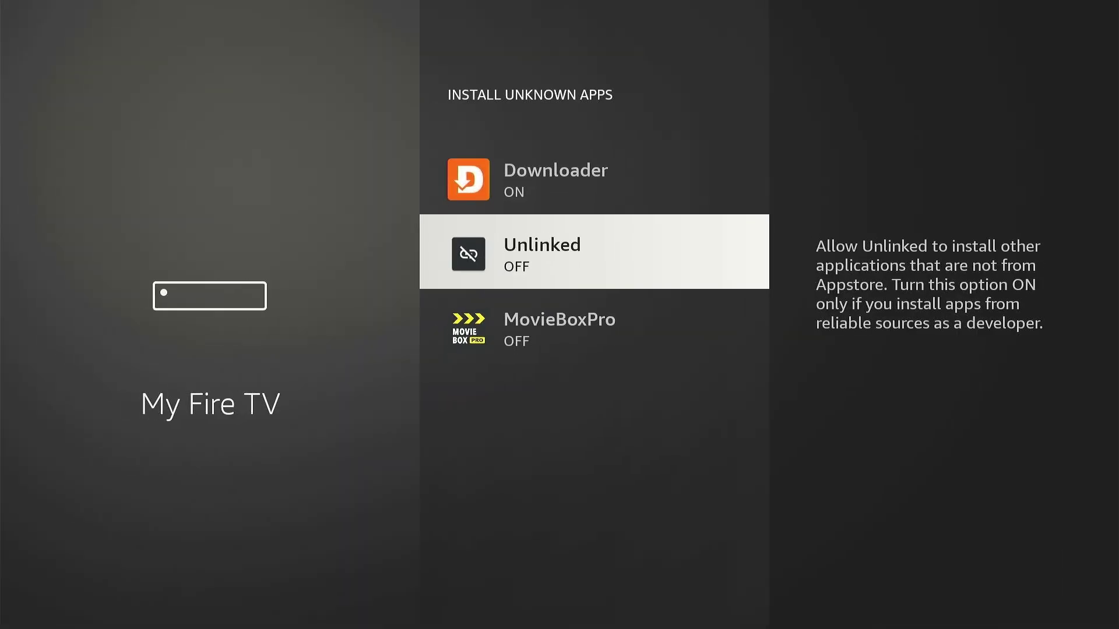
{"action": "key", "text": "Return"}
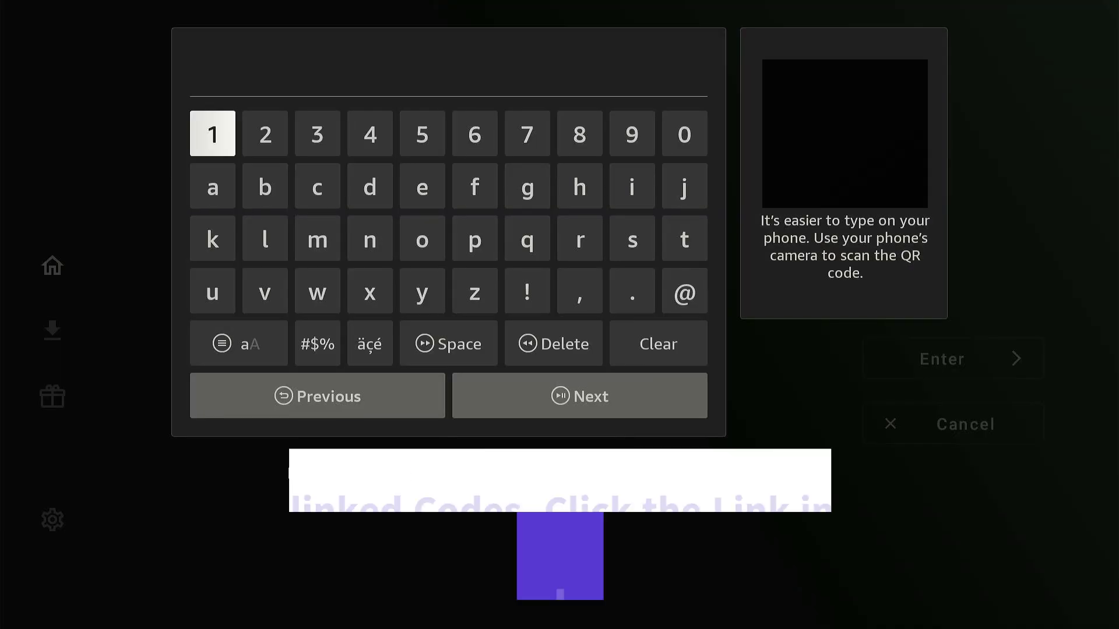
Type the library code 336274 into Unlinked's code field
{"action": "type", "text": "336"}
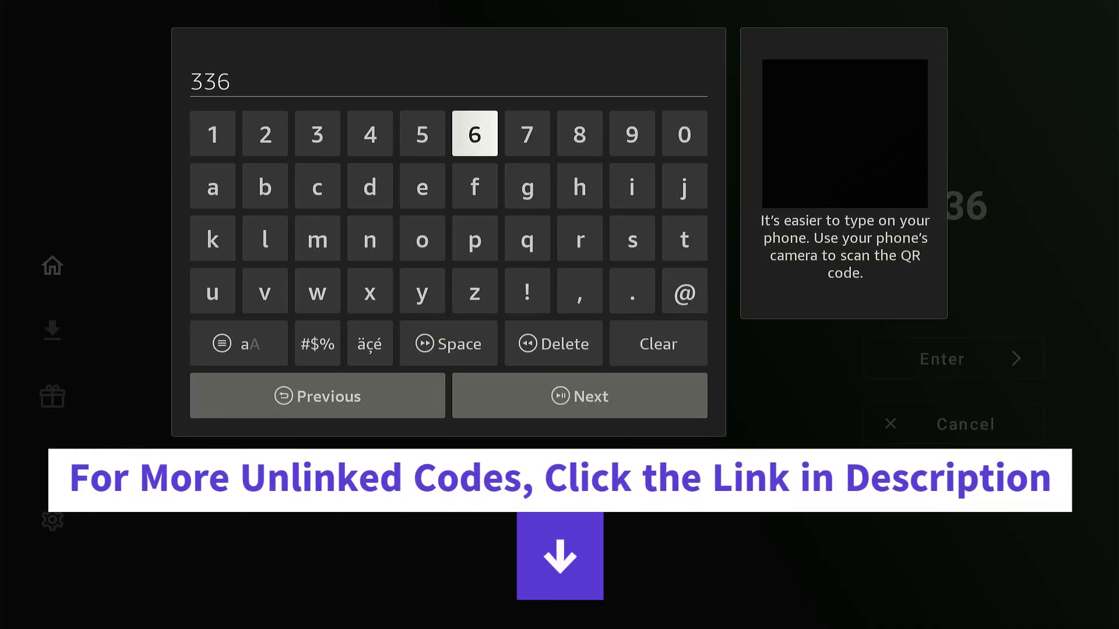
{"action": "type", "text": "274"}
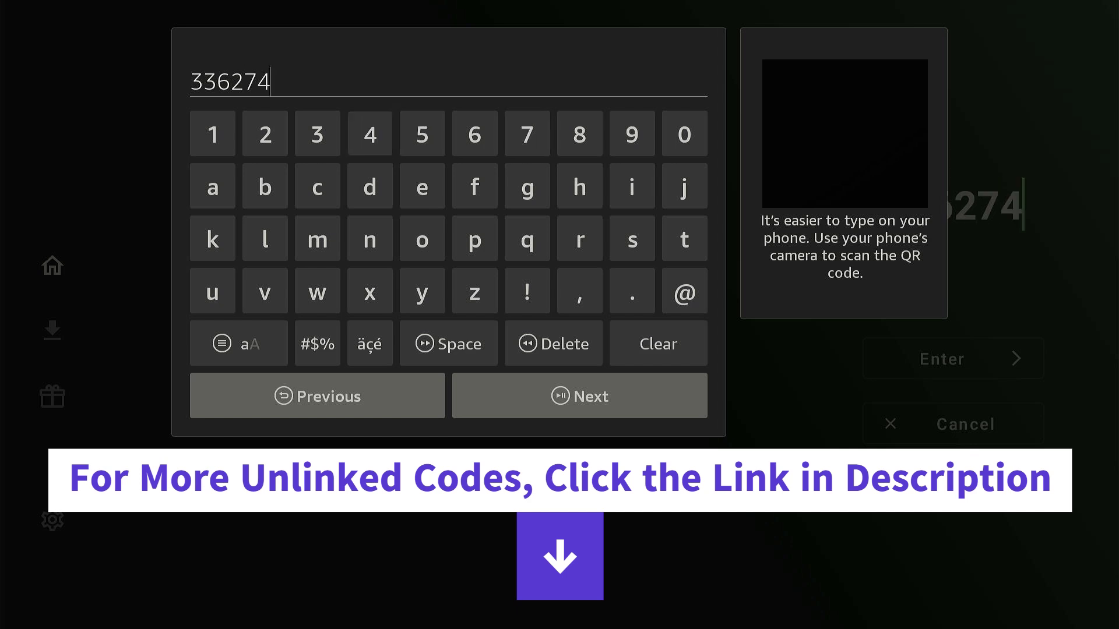
{"action": "type", "text": "66"}
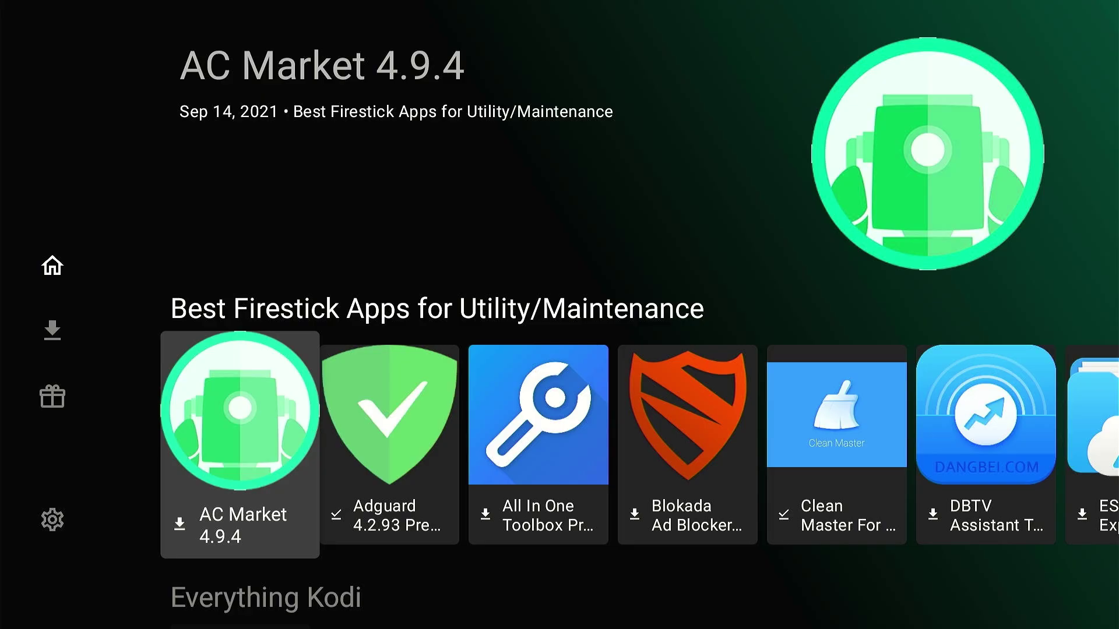
Download and install Adguard 4.2.93 Premium from the library's VPN apps row
{"action": "key", "text": "Right"}
{"action": "key", "text": "Right"}
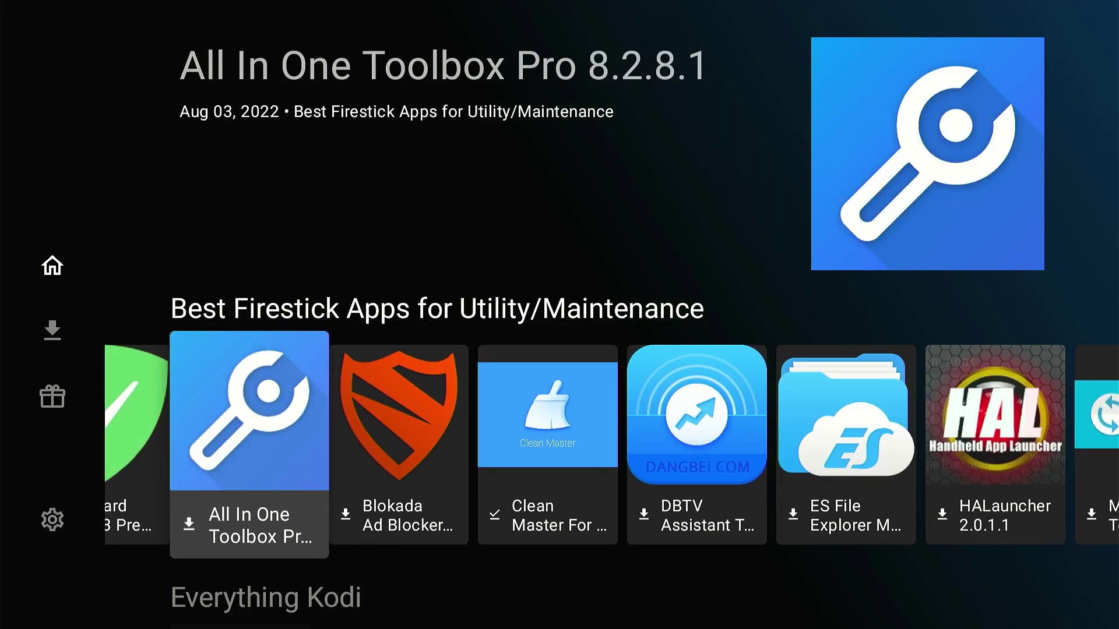
{"action": "key", "text": "Right"}
{"action": "key", "text": "Right"}
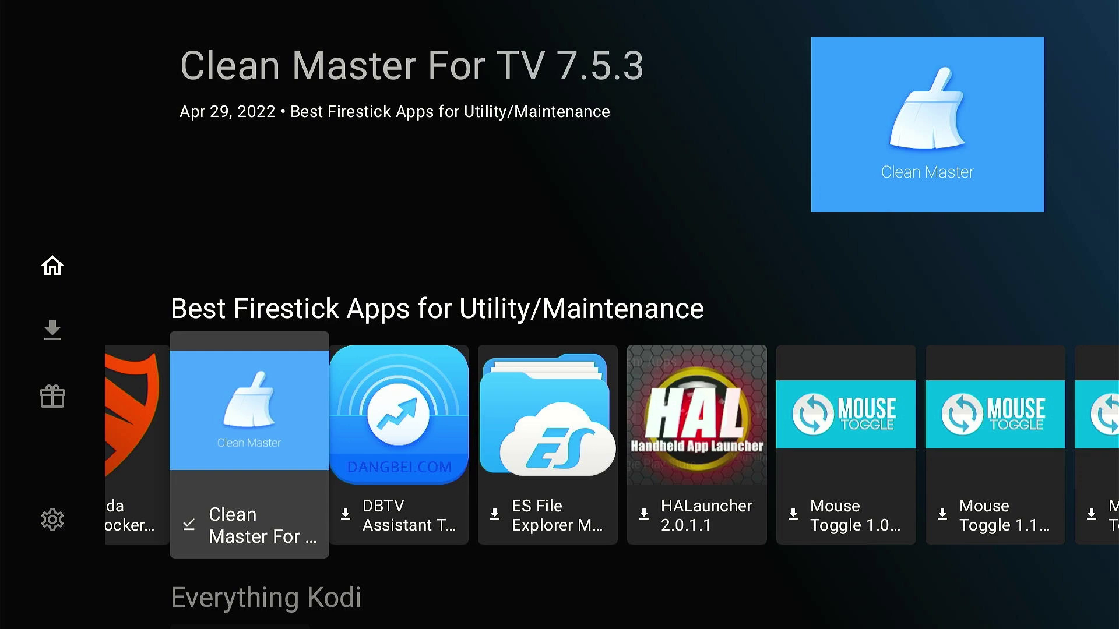
{"action": "key", "text": "Up"}
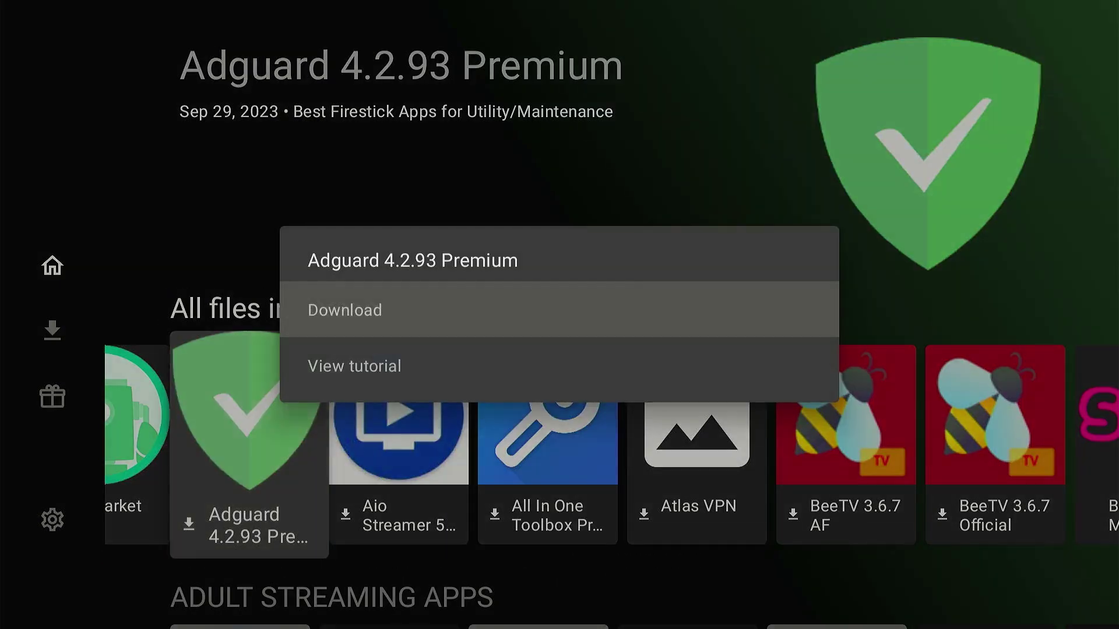
{"action": "key", "text": "Return"}
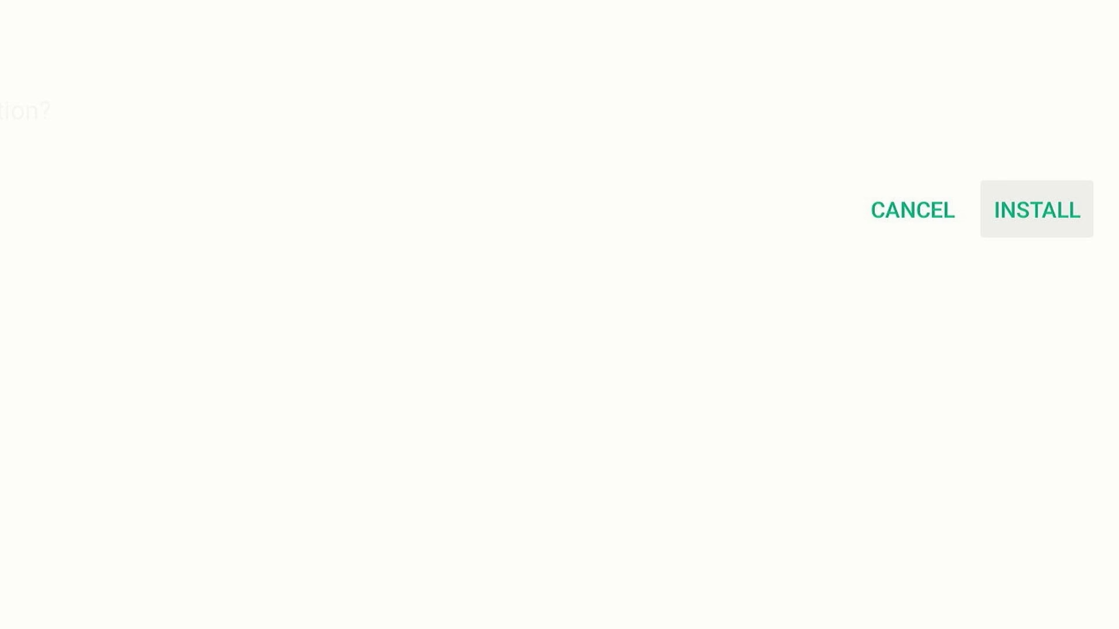
{"action": "key", "text": "Return"}
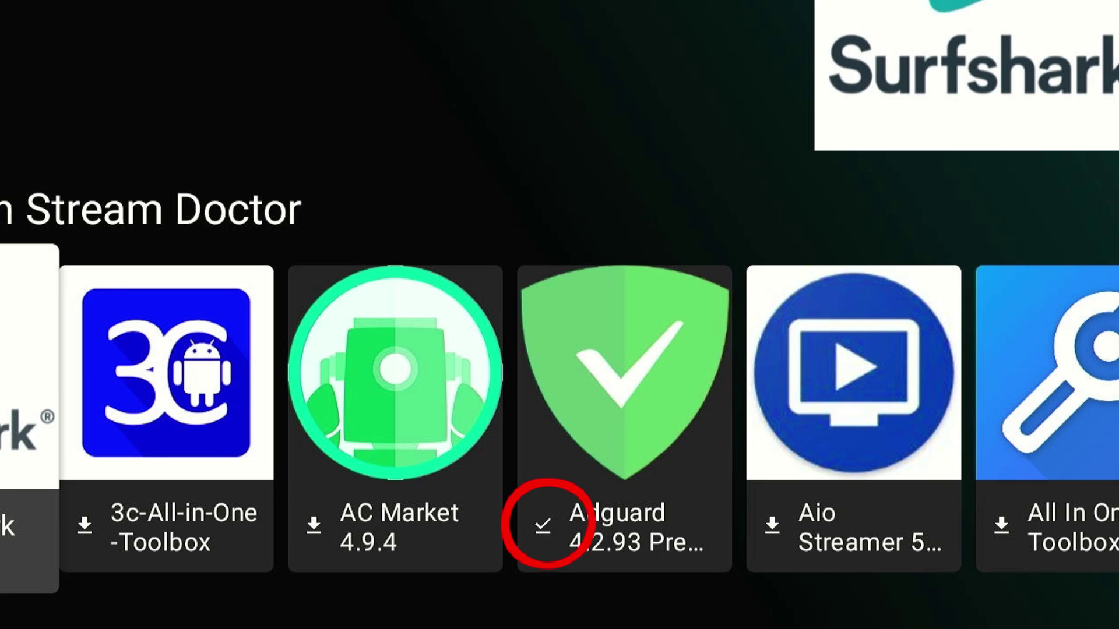
{"action": "key", "text": "Down"}
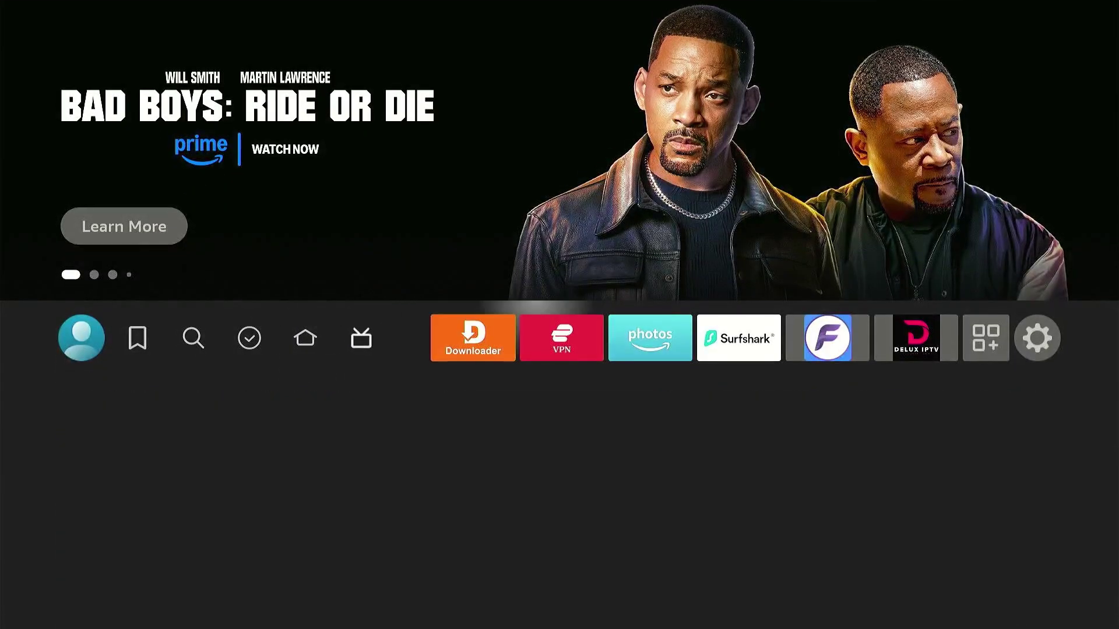
Open Your Apps & Games from the home row and move to the AdGuard tile
{"action": "key", "text": "Right"}
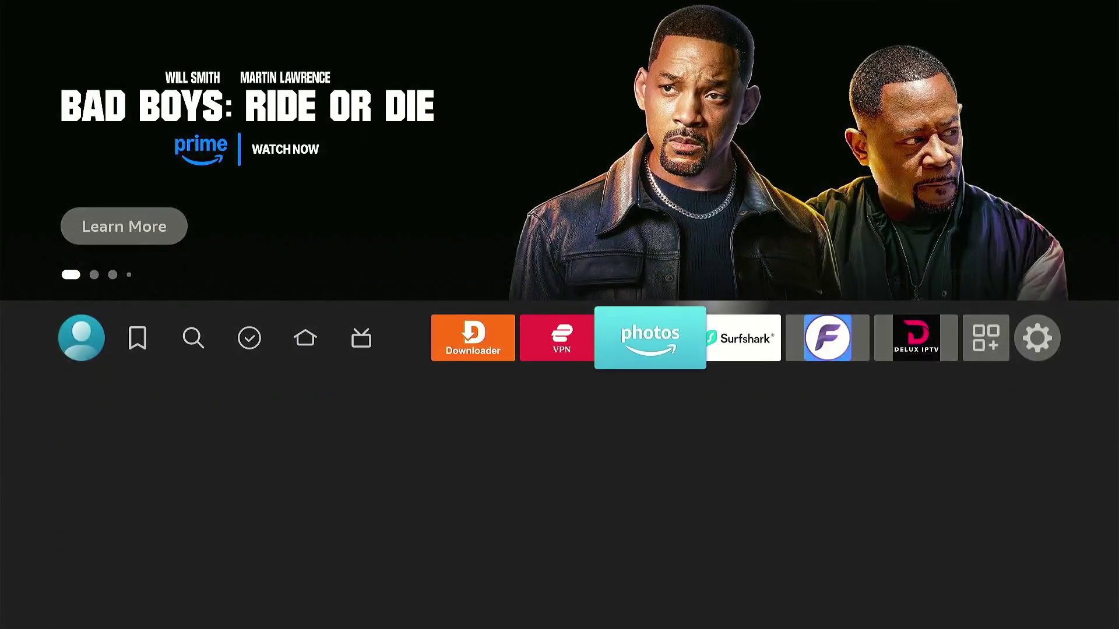
{"action": "key", "text": "Right"}
{"action": "key", "text": "Right"}
{"action": "key", "text": "Right"}
{"action": "key", "text": "Right"}
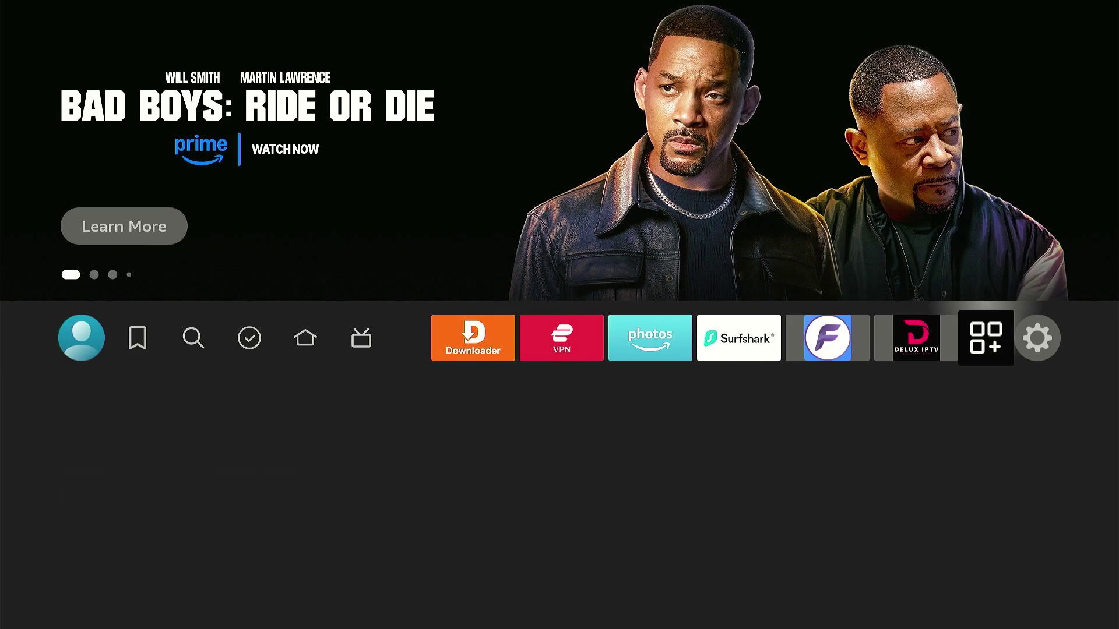
{"action": "key", "text": "Return"}
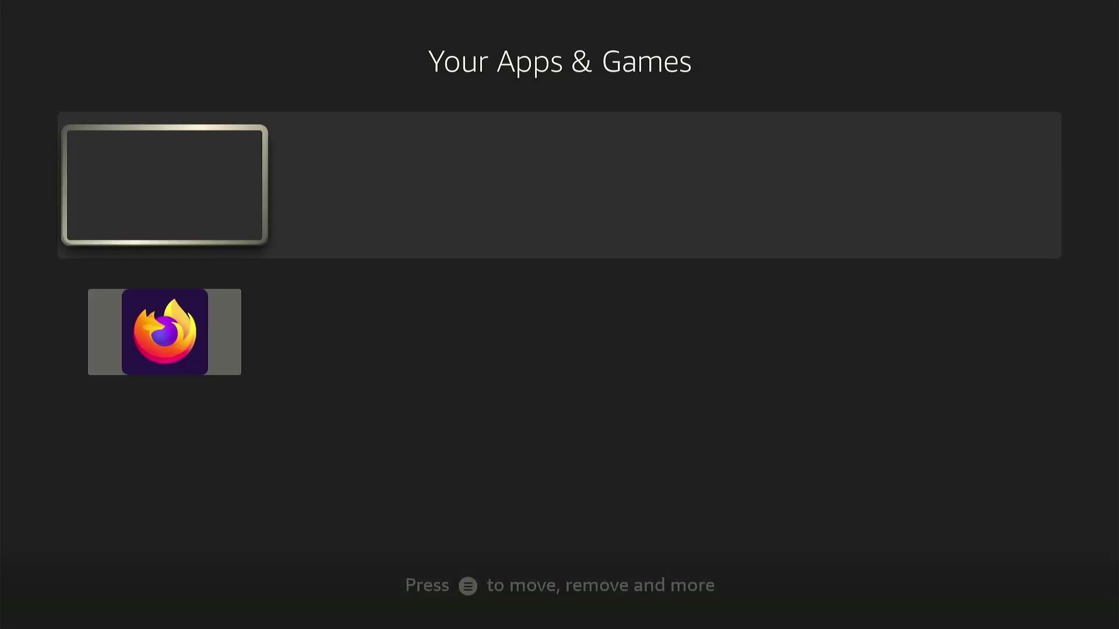
{"action": "key", "text": "Down"}
{"action": "key", "text": "Down"}
{"action": "key", "text": "Down"}
{"action": "key", "text": "Down"}
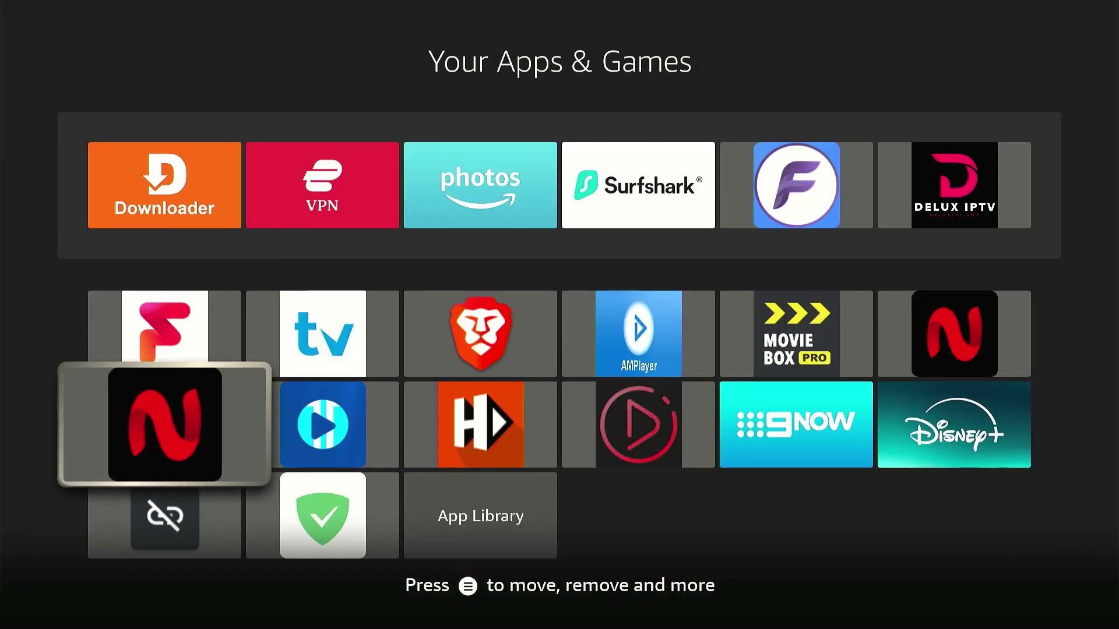
{"action": "key", "text": "Down"}
{"action": "key", "text": "Right"}
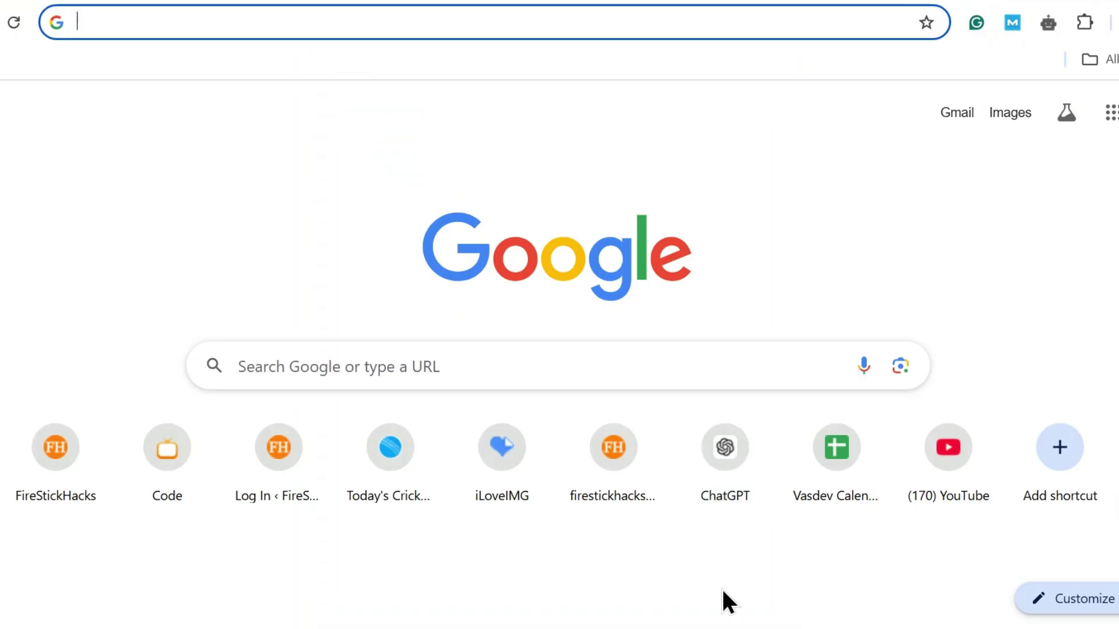
Load unlinked.link in Chrome and accept both the terms and the encryption lock warning
{"action": "left_click", "coordinate": [732, 587]}
{"action": "left_click", "coordinate": [723, 18]}
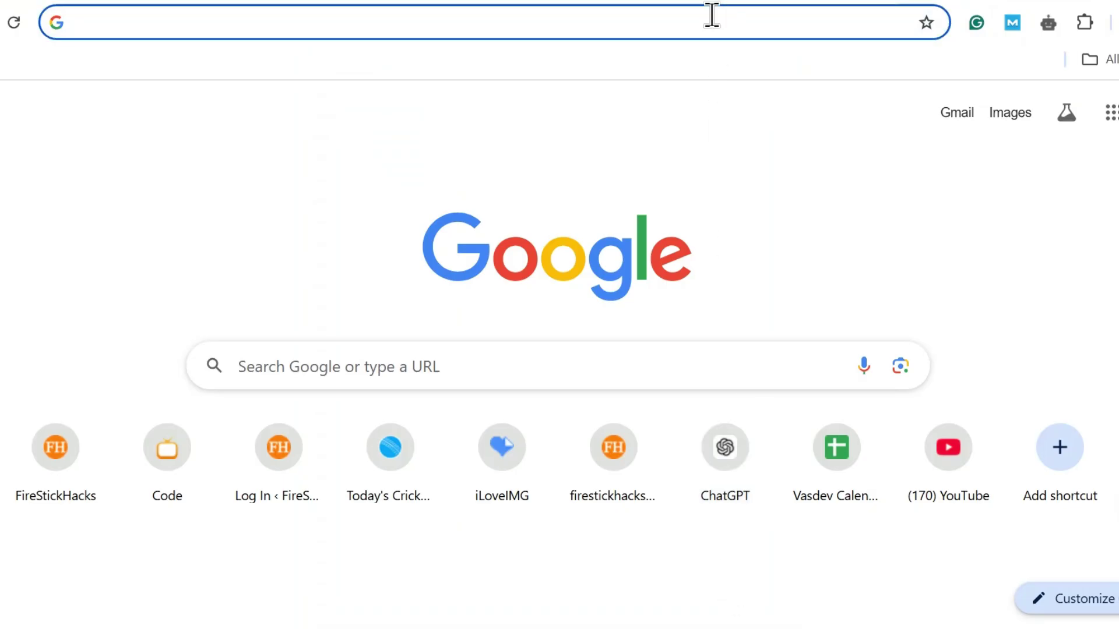
{"action": "type", "text": "unlinked.link"}
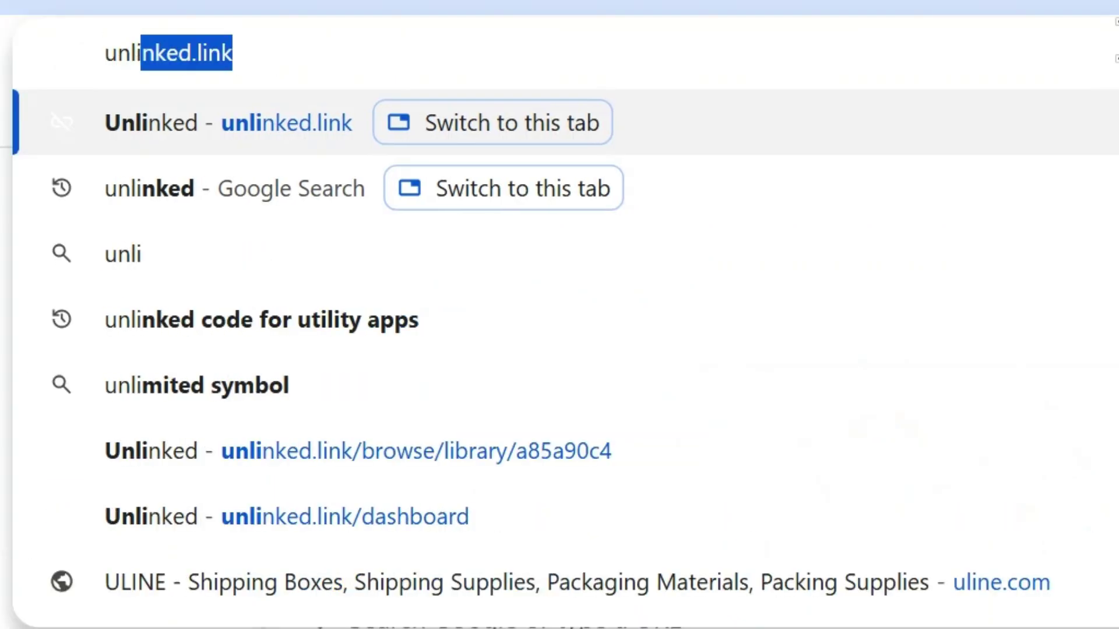
{"action": "key", "text": "Right"}
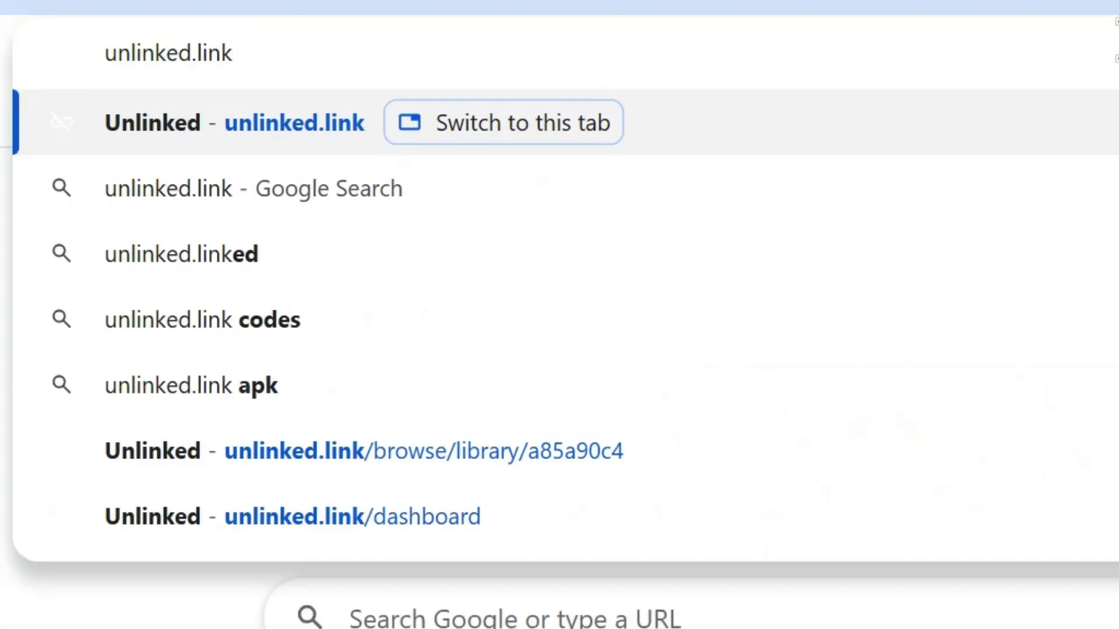
{"action": "key", "text": "Return"}
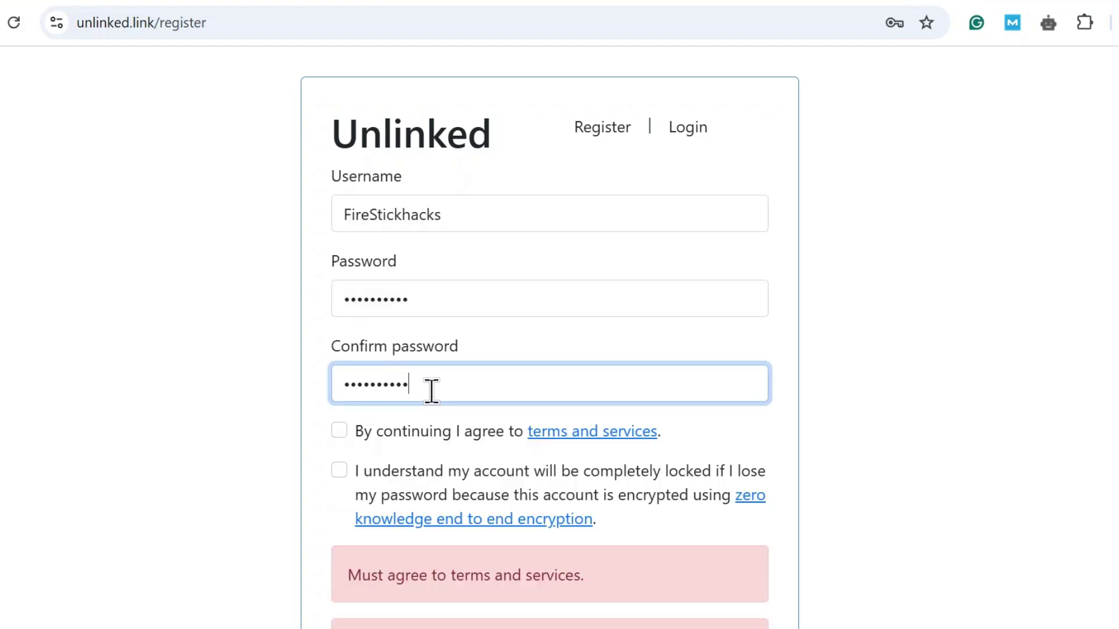
{"action": "left_click", "coordinate": [339, 430]}
{"action": "left_click", "coordinate": [339, 470]}
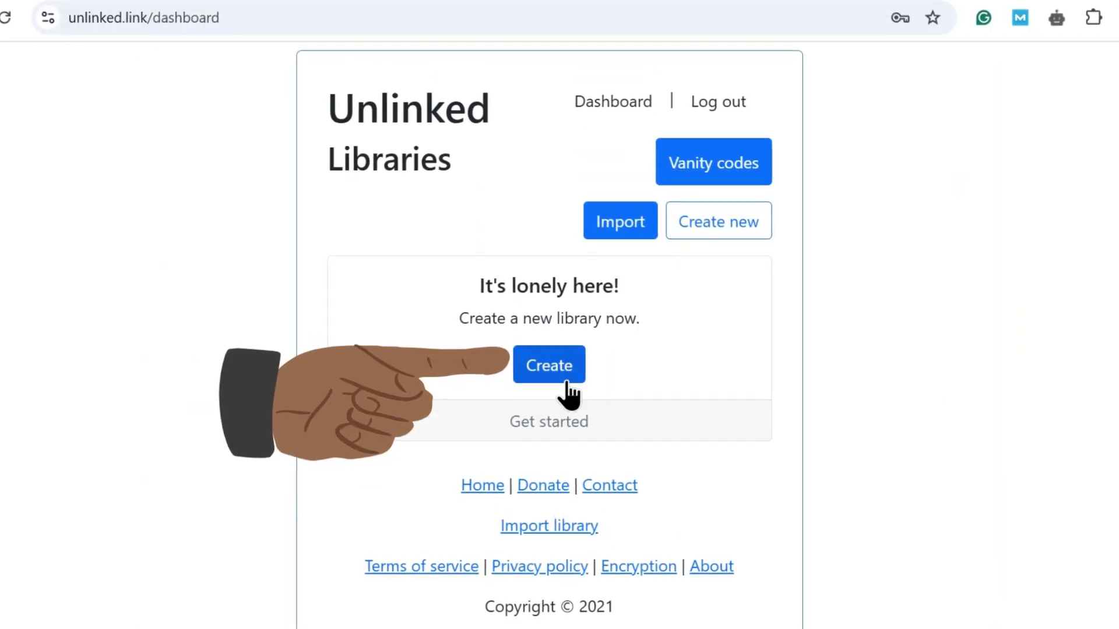
Register the account, create the FireStickHacks library, and open the form for its first file
{"action": "left_click", "coordinate": [563, 376]}
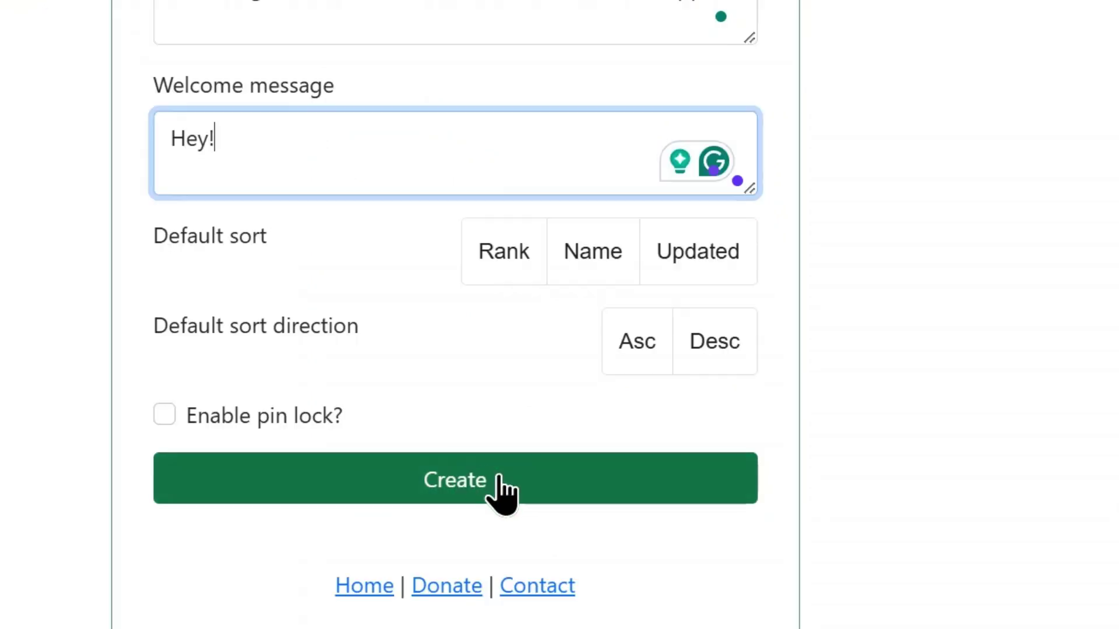
{"action": "left_click", "coordinate": [499, 478]}
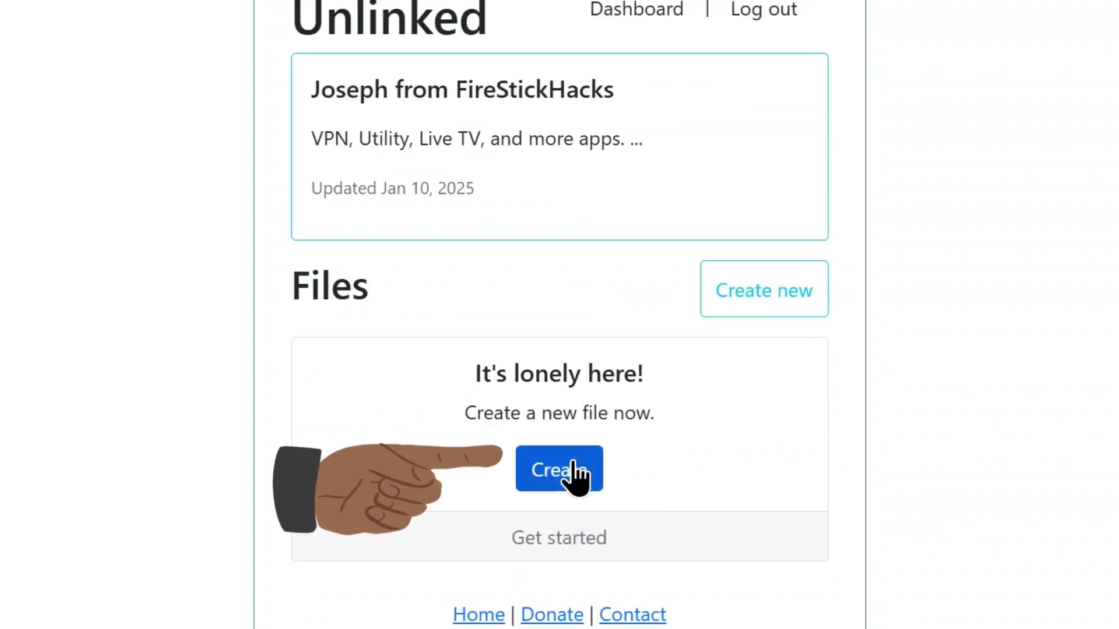
{"action": "left_click", "coordinate": [574, 469]}
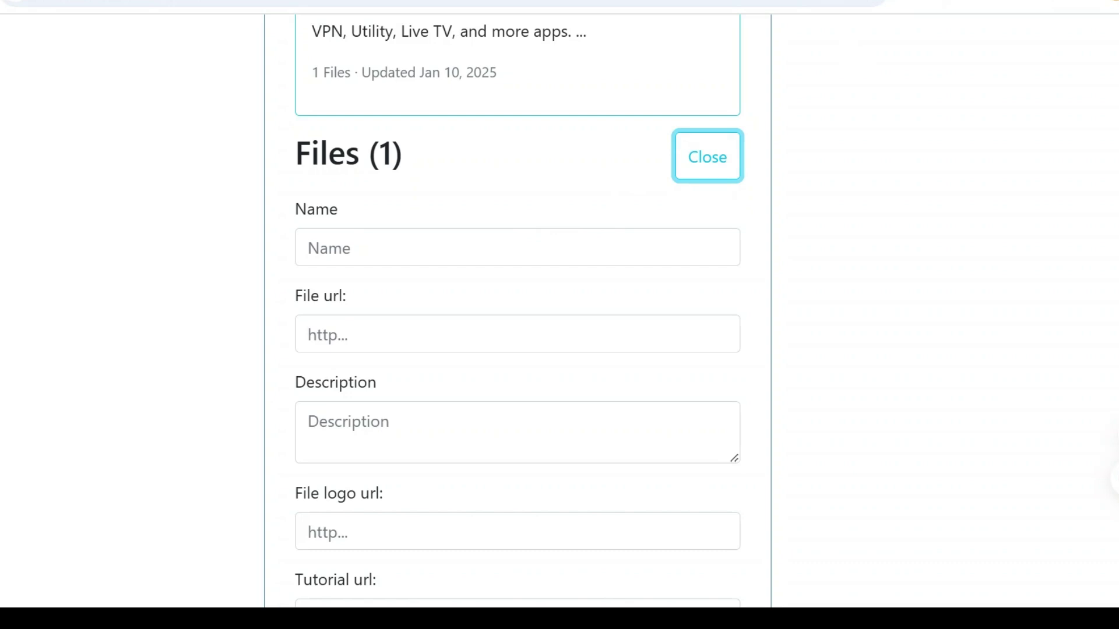
Load the FireStickHacks downloads page and right-click the BBC iPlayer link
{"action": "type", "text": "fir"}
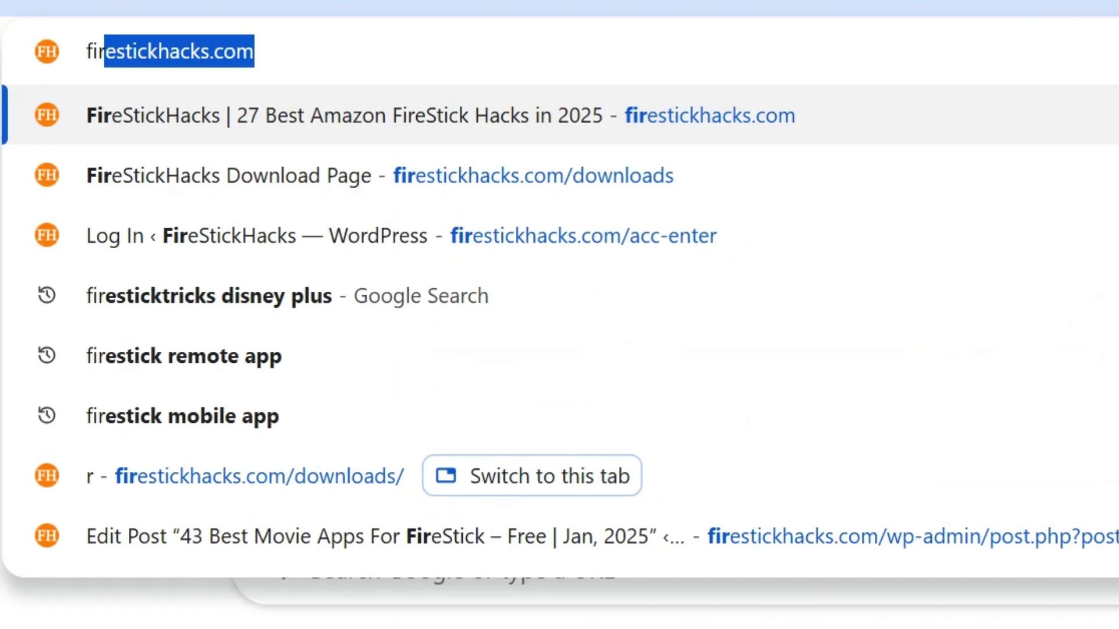
{"action": "key", "text": "Down"}
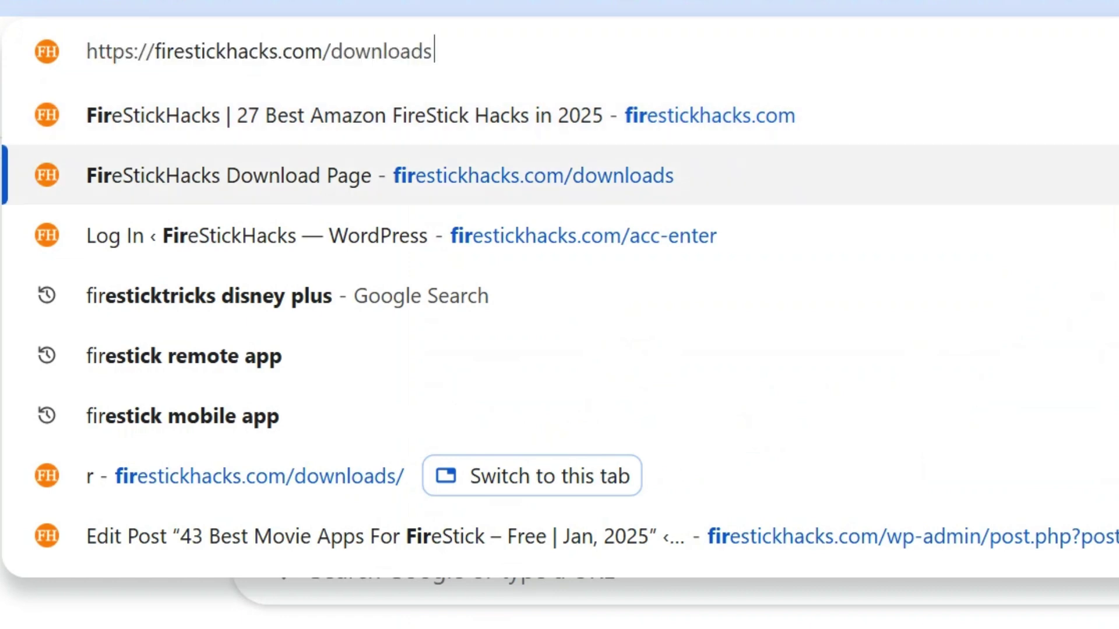
{"action": "key", "text": "Return"}
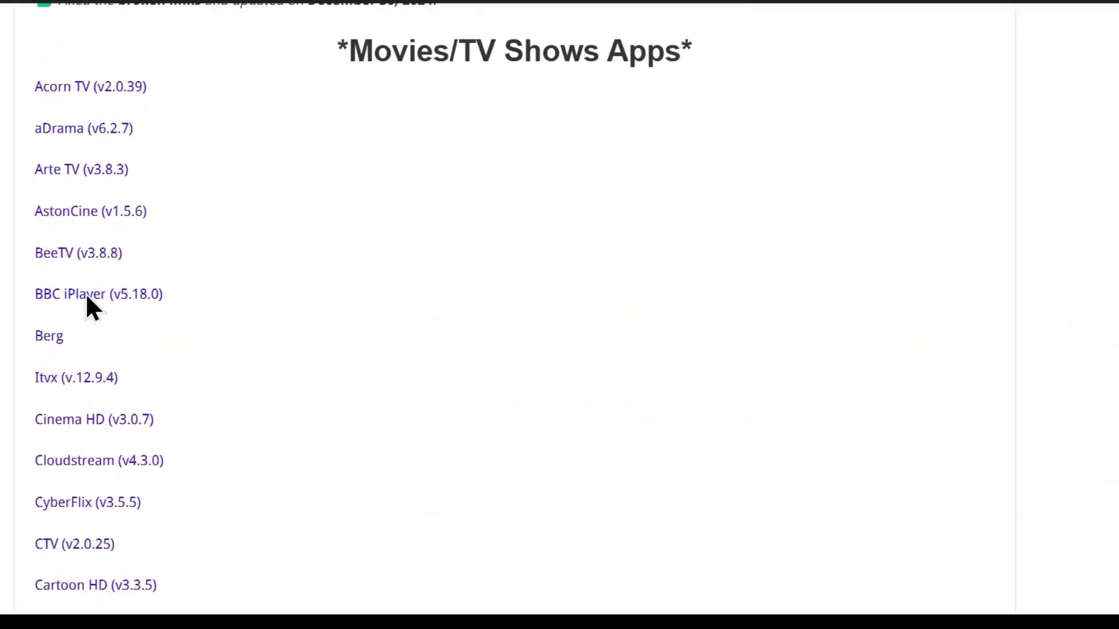
{"action": "right_click", "coordinate": [100, 293]}
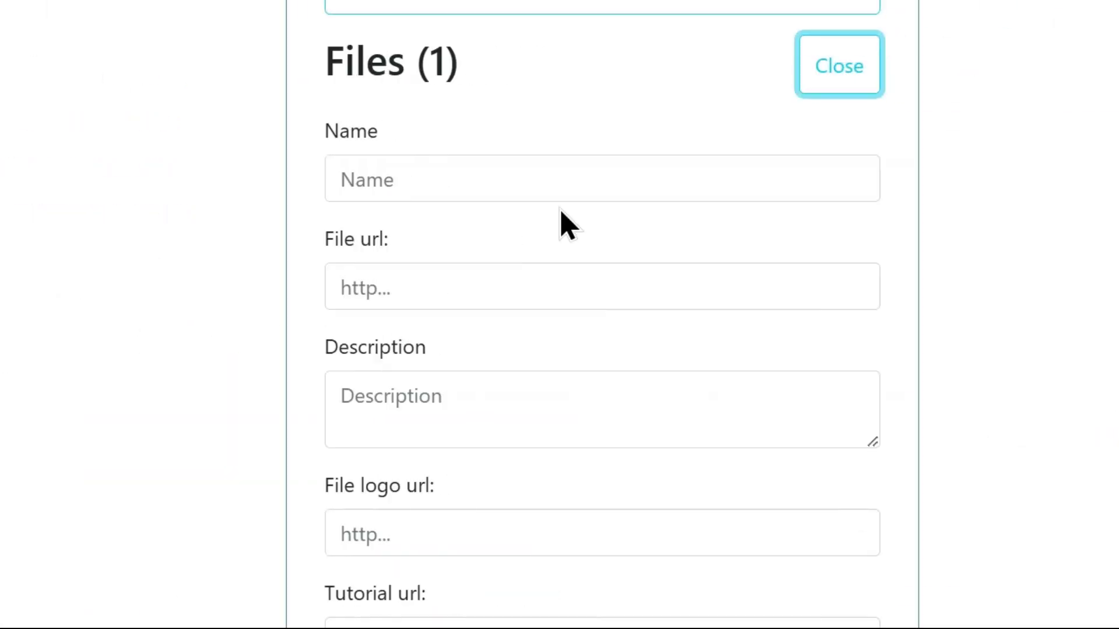
Copy the BBC iPlayer link, save it as a library file, and go back to Dashboard
{"action": "left_click", "coordinate": [542, 190]}
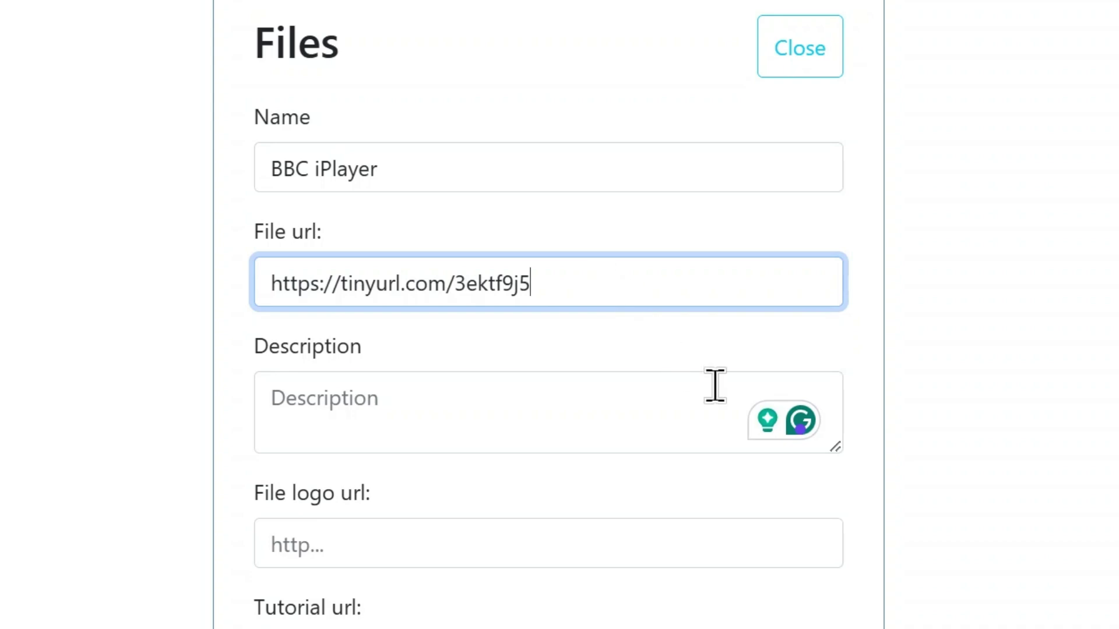
{"action": "scroll", "coordinate": [715, 385], "scroll_direction": "down", "scroll_amount": 5}
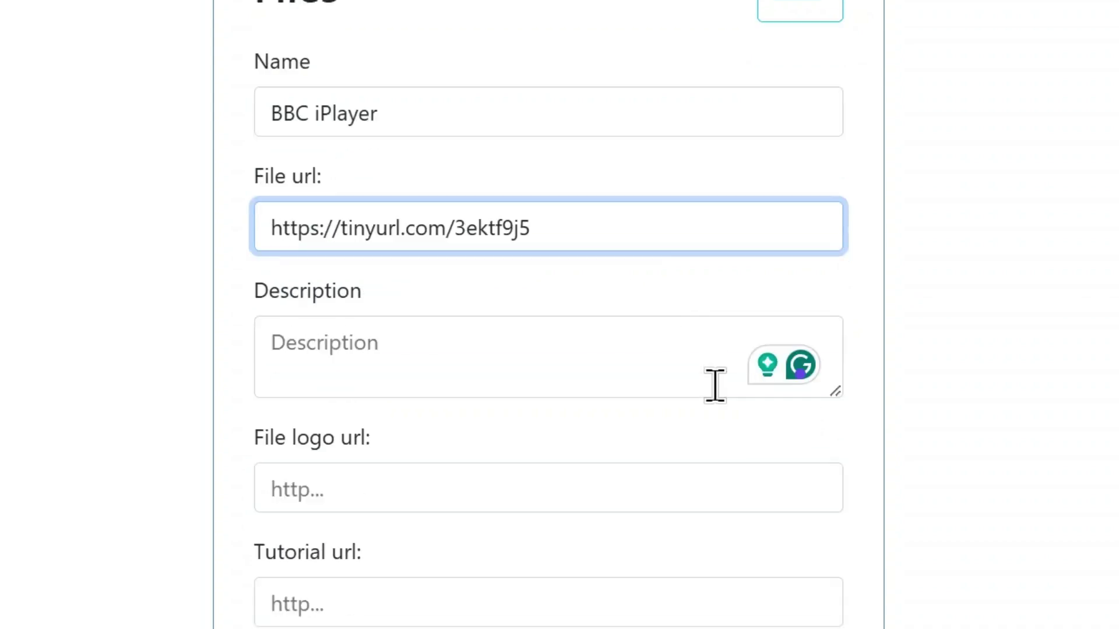
{"action": "scroll", "coordinate": [682, 420], "scroll_direction": "down", "scroll_amount": 1}
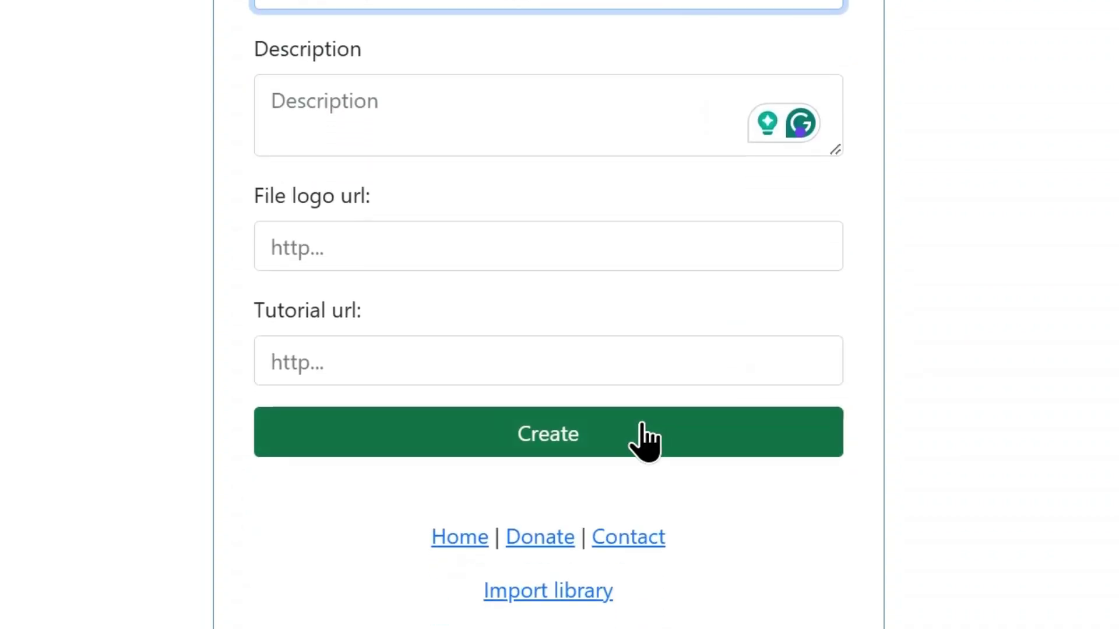
{"action": "left_click", "coordinate": [645, 441]}
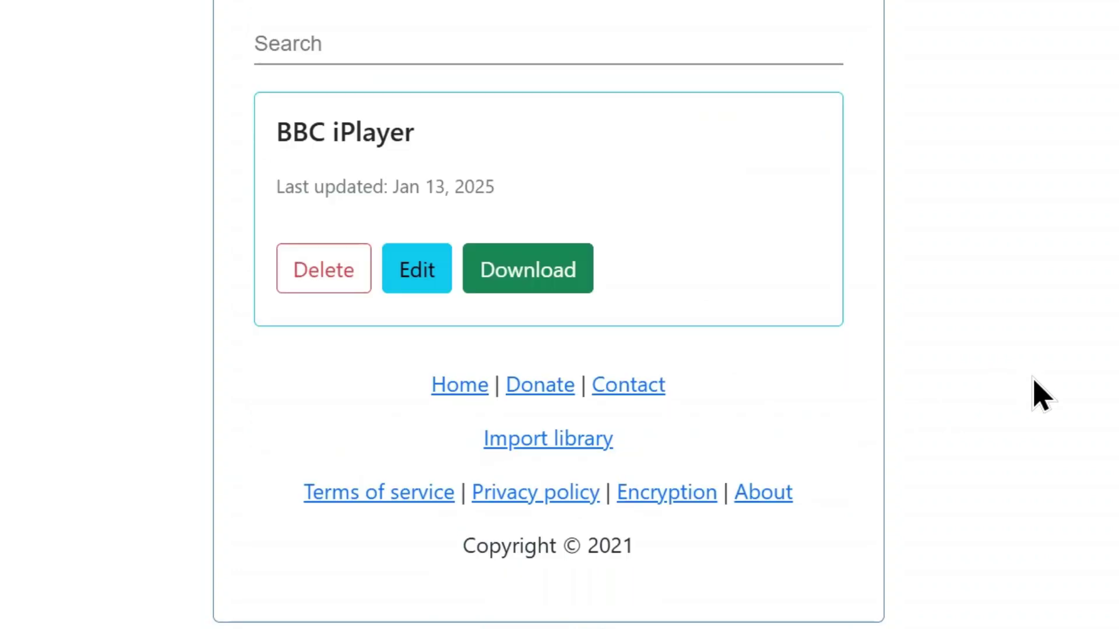
{"action": "scroll", "coordinate": [1041, 397], "scroll_direction": "up", "scroll_amount": 3}
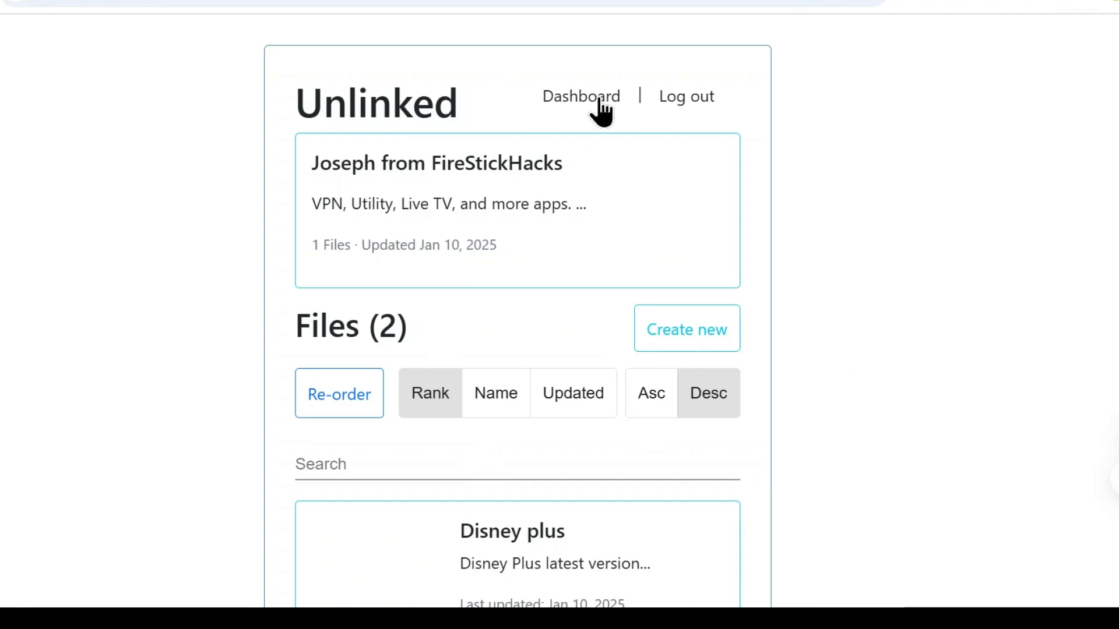
{"action": "left_click", "coordinate": [601, 102]}
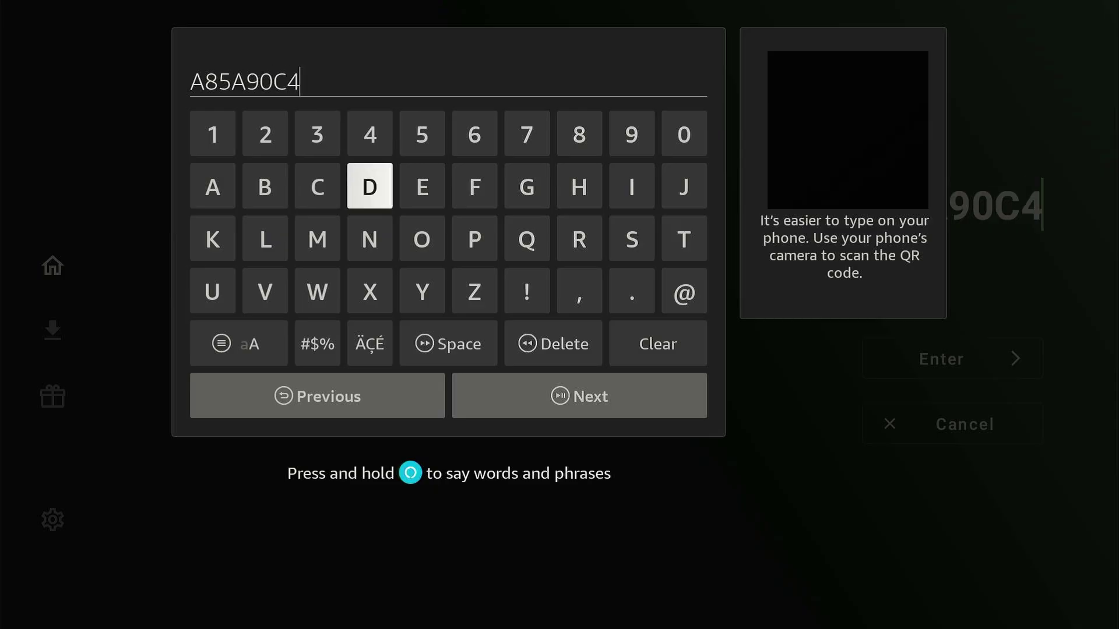
Finish entering library code A85A90C4 and close the on-screen keyboard
{"action": "key", "text": "Down"}
{"action": "key", "text": "Right"}
{"action": "key", "text": "Return"}
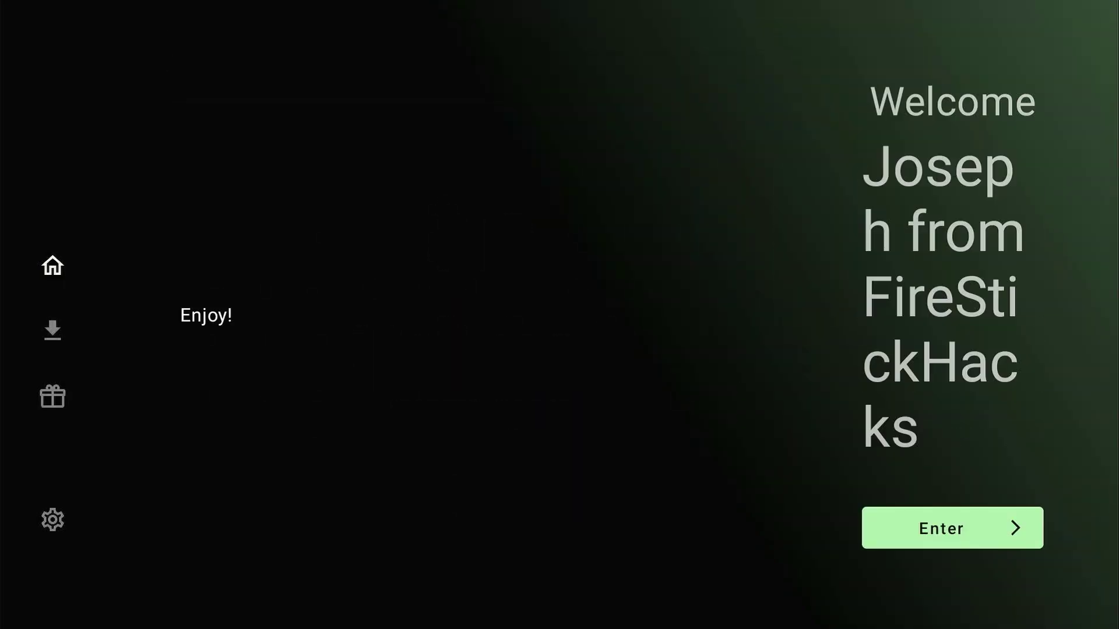
Open the A85A90C4 library and download BBC iPlayer to bring up its installer
{"action": "key", "text": "Return"}
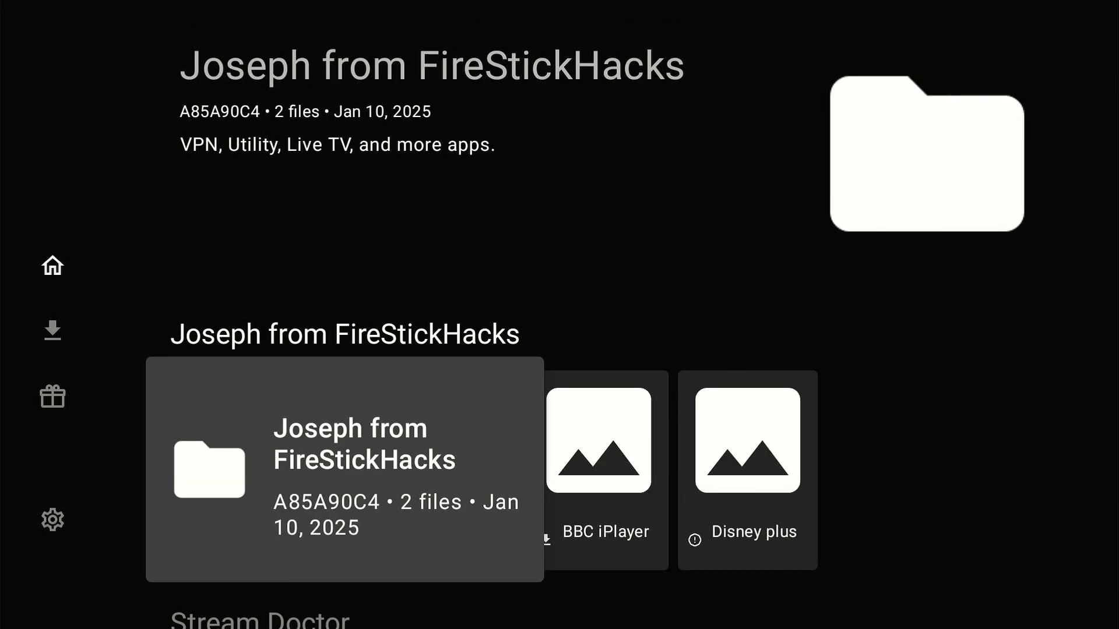
{"action": "key", "text": "Right"}
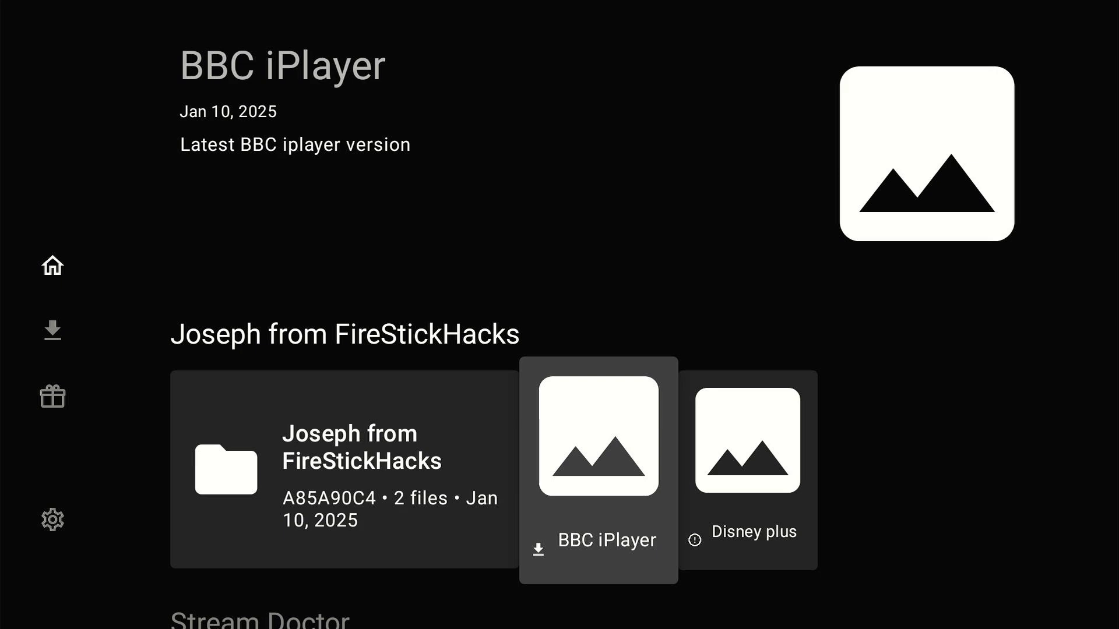
{"action": "key", "text": "Return"}
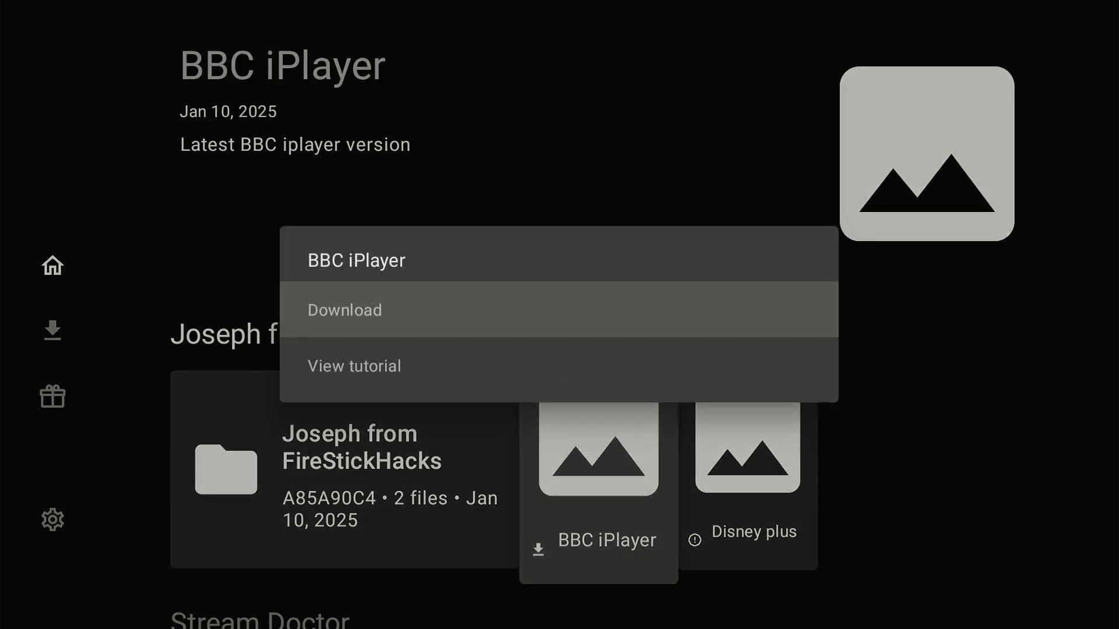
{"action": "key", "text": "Return"}
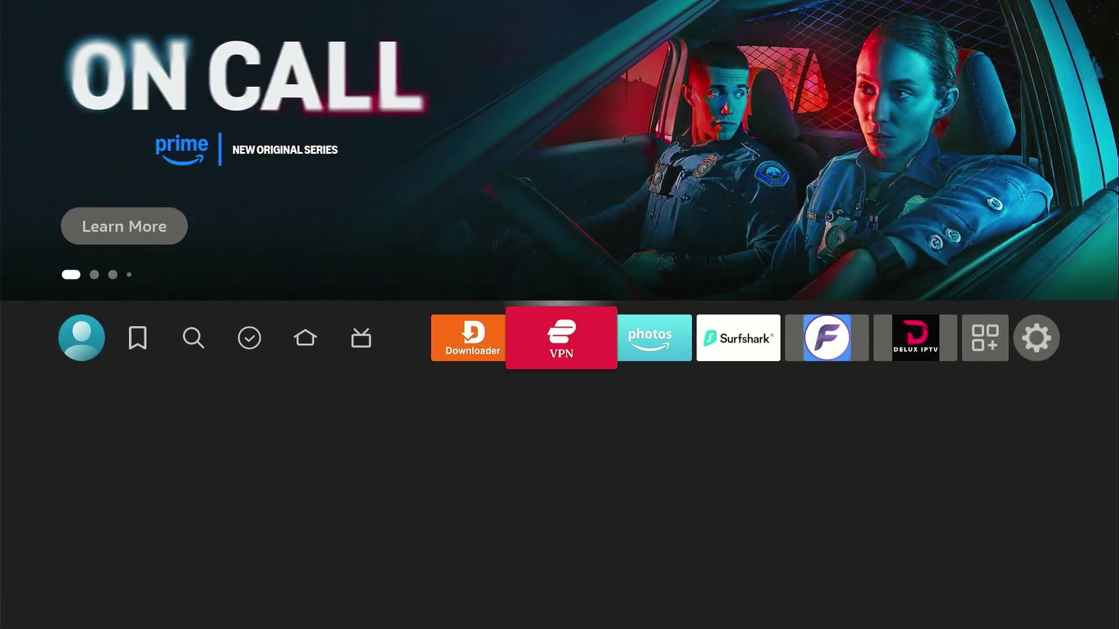
Go to Your Apps & Games and locate the newly installed BBC iPlayer tile
{"action": "key", "text": "Right"}
{"action": "key", "text": "Right"}
{"action": "key", "text": "Right"}
{"action": "key", "text": "Right"}
{"action": "key", "text": "Right"}
{"action": "key", "text": "Return"}
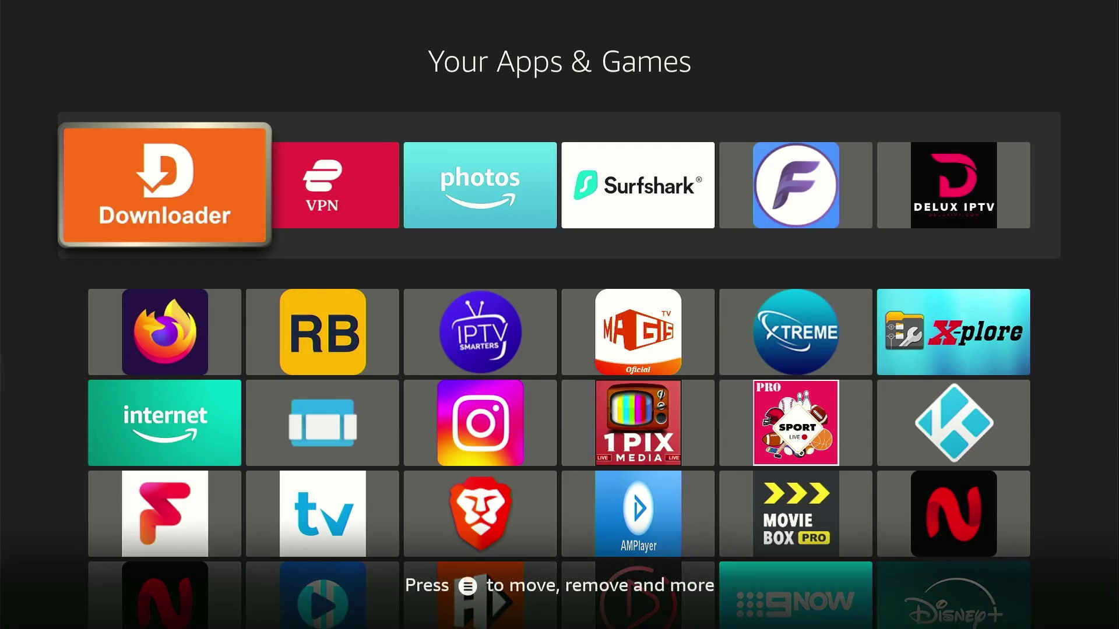
{"action": "key", "text": "Down"}
{"action": "key", "text": "Down"}
{"action": "key", "text": "Down"}
{"action": "key", "text": "Down"}
{"action": "key", "text": "Down"}
{"action": "key", "text": "Right"}
{"action": "key", "text": "Right"}
{"action": "key", "text": "Right"}
{"action": "key", "text": "Right"}
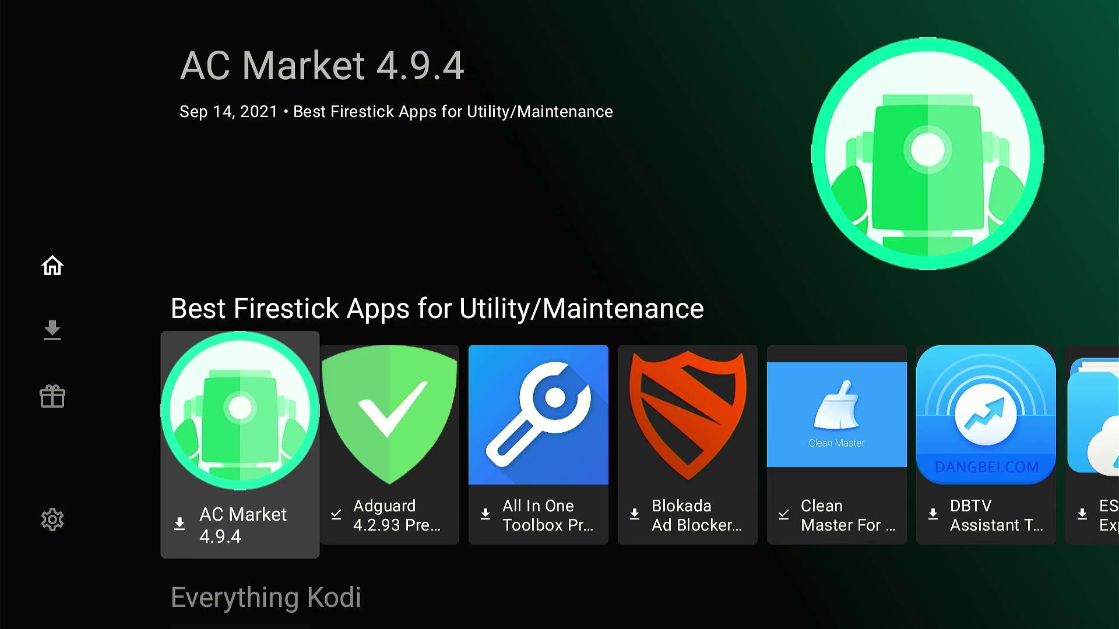
{"action": "key", "text": "Right"}
{"action": "key", "text": "Right"}
{"action": "key", "text": "Right"}
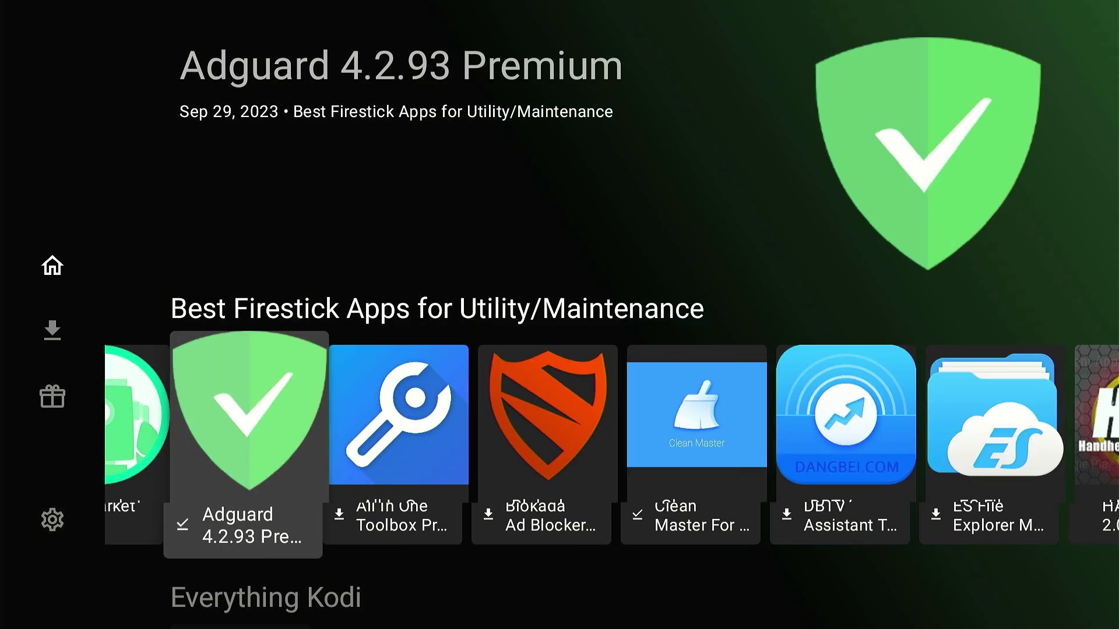
{"action": "key", "text": "Right"}
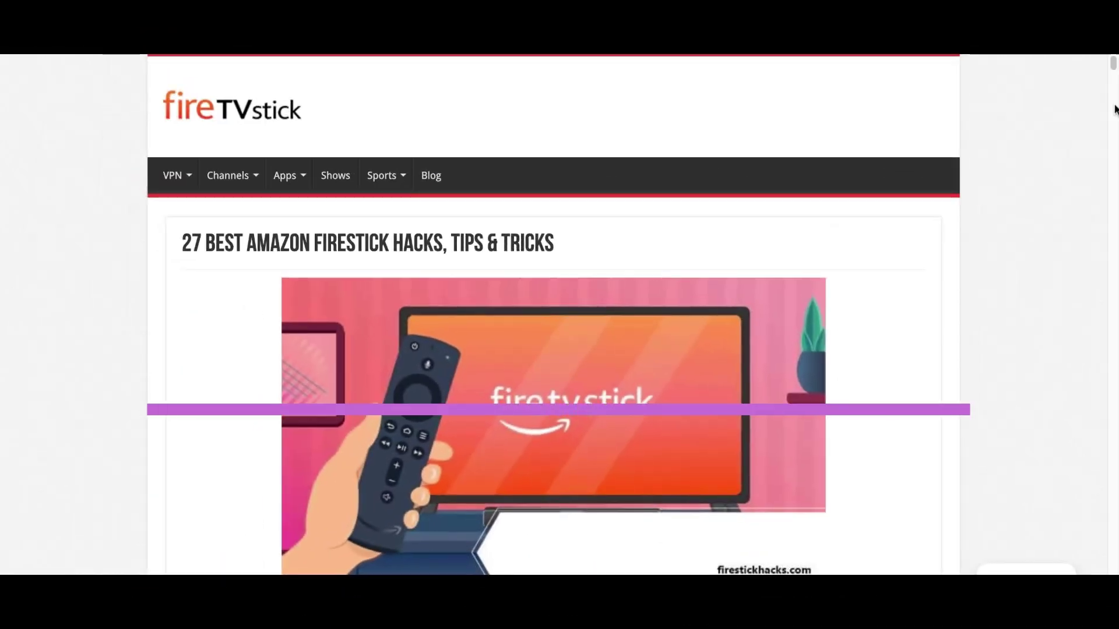
Scroll down through the FireStickHacks tips article
{"action": "scroll", "coordinate": [1112, 105], "scroll_direction": "down", "scroll_amount": 10}
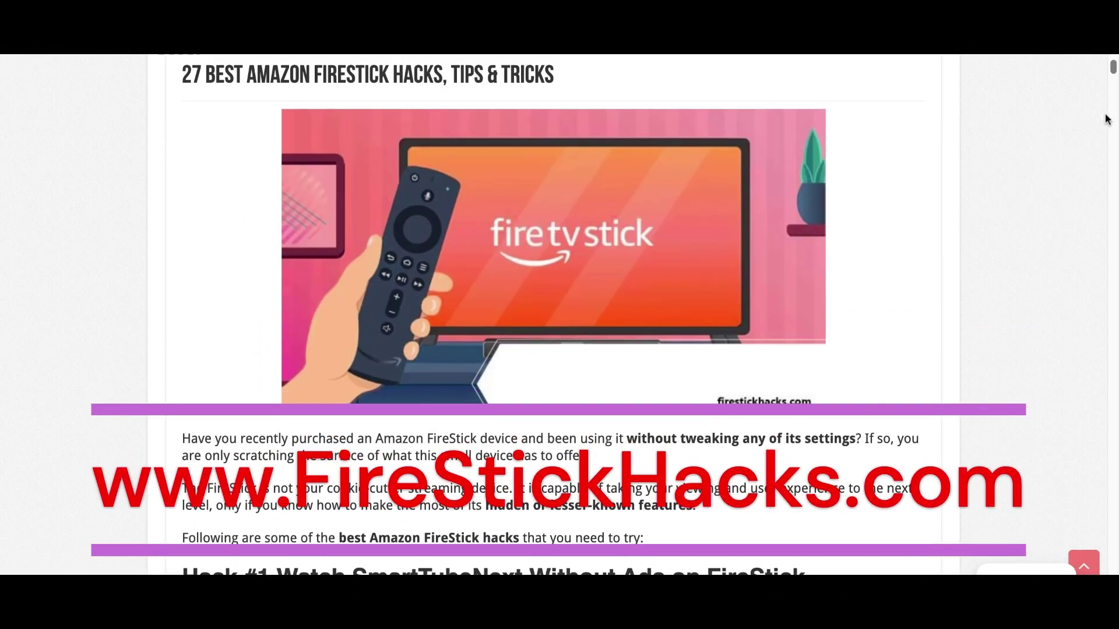
{"action": "scroll", "coordinate": [1107, 120], "scroll_direction": "down", "scroll_amount": 10}
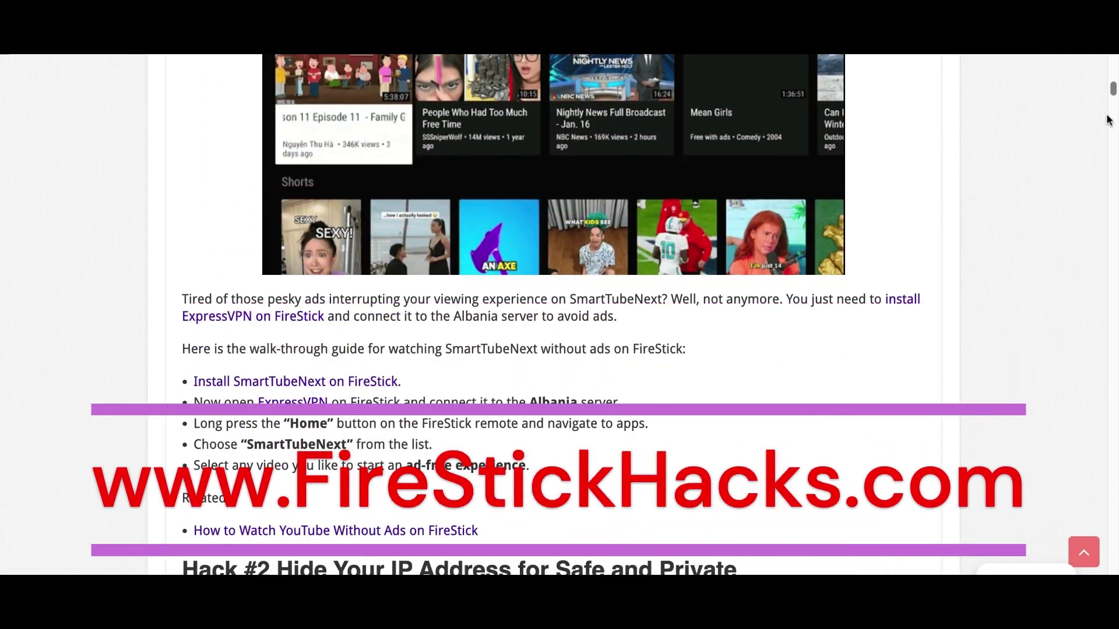
{"action": "scroll", "coordinate": [1109, 119], "scroll_direction": "down", "scroll_amount": 15}
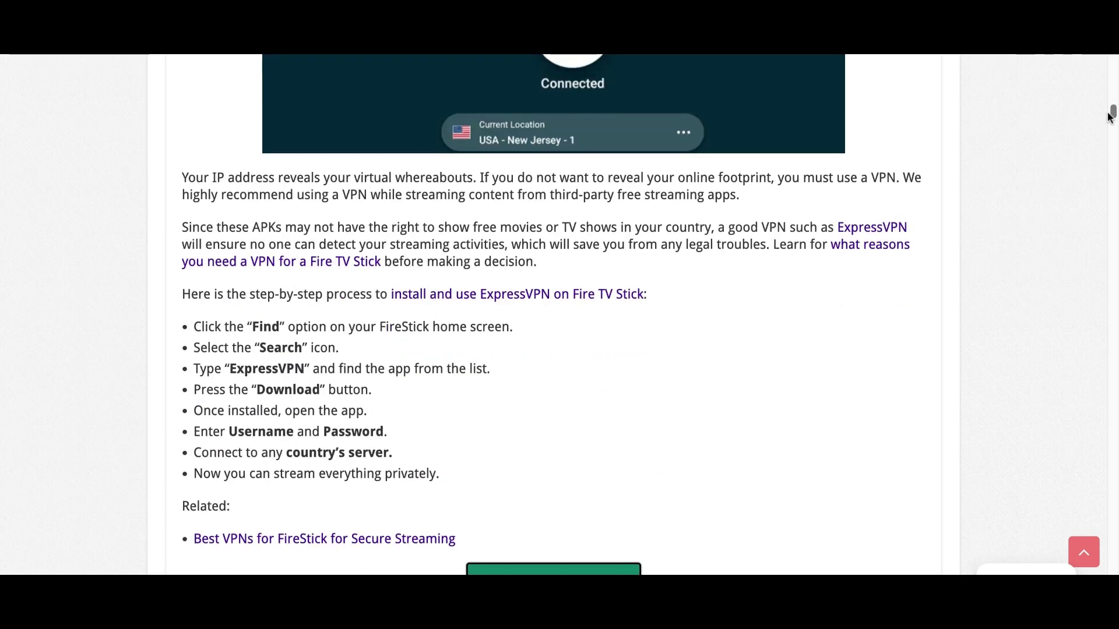
{"action": "scroll", "coordinate": [1111, 117], "scroll_direction": "down", "scroll_amount": 10}
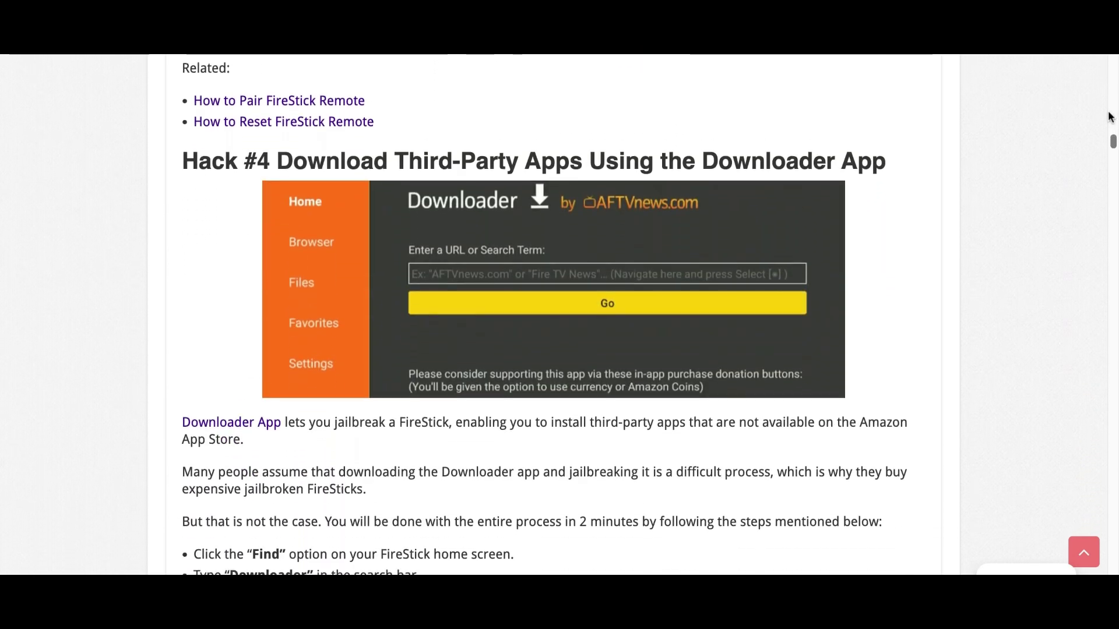
{"action": "scroll", "coordinate": [1110, 115], "scroll_direction": "down", "scroll_amount": 3}
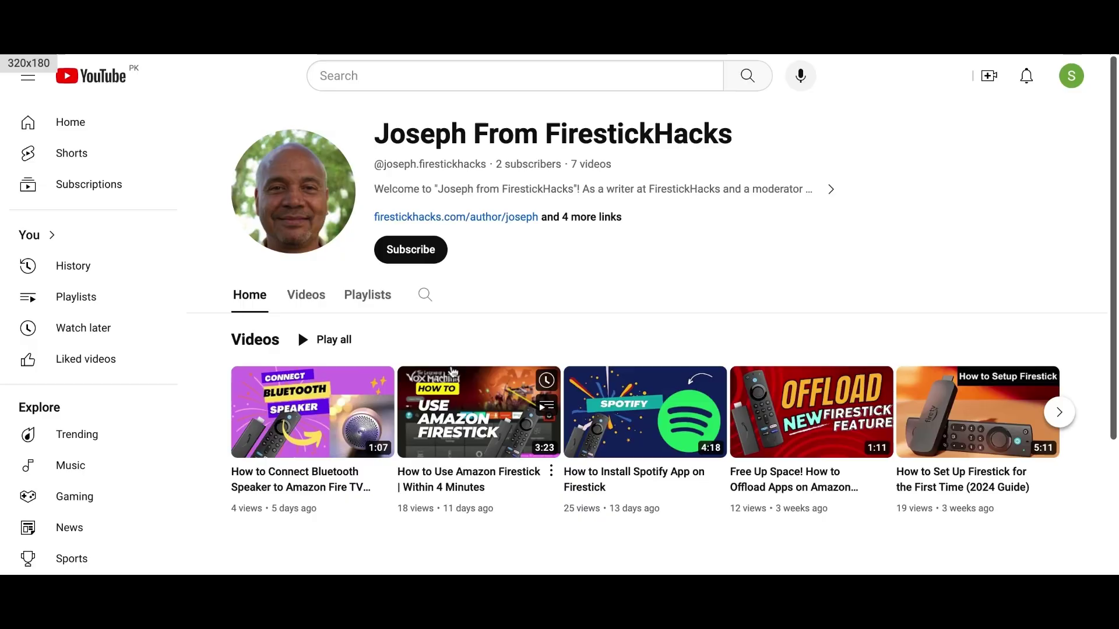